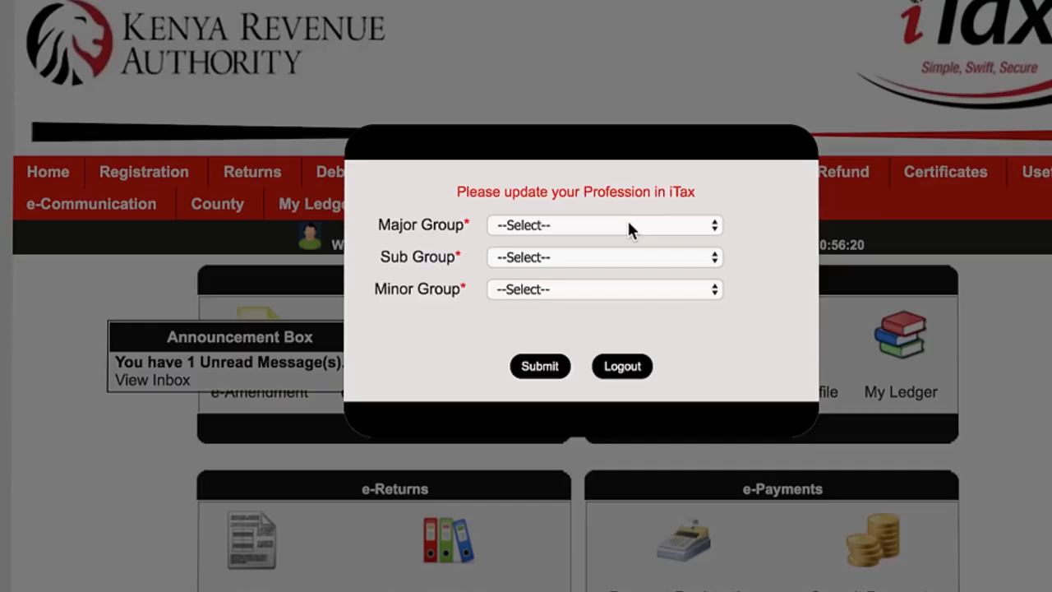
- Choose 12-Professionals as the major profession group
click(630, 227)
- Update the profession to 12-Professionals, 145-Business services, 1451-Policy and Planning and submit it
click(646, 242)
click(655, 257)
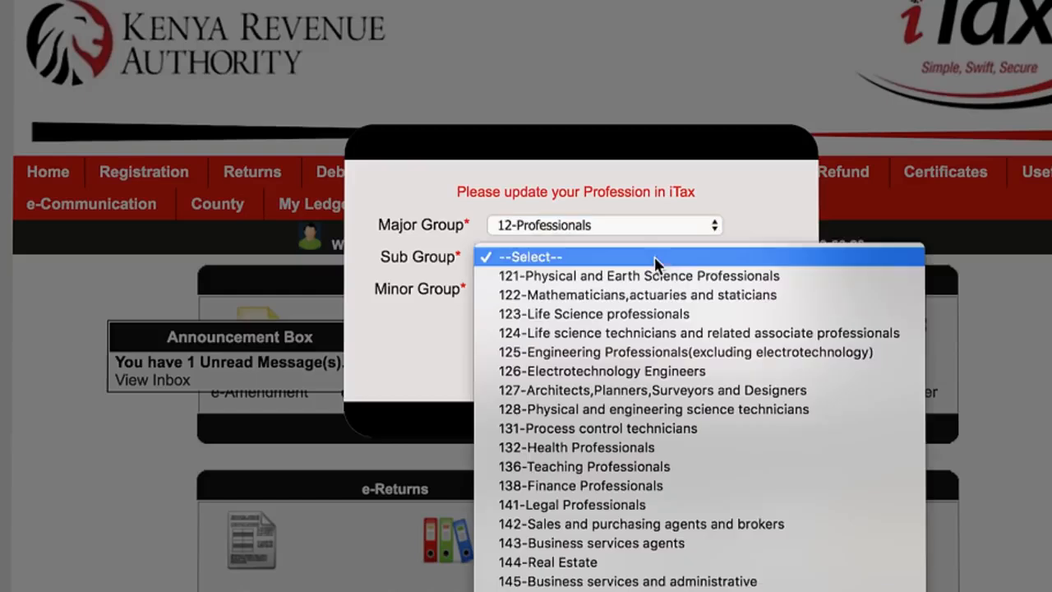
click(623, 581)
click(681, 290)
click(658, 309)
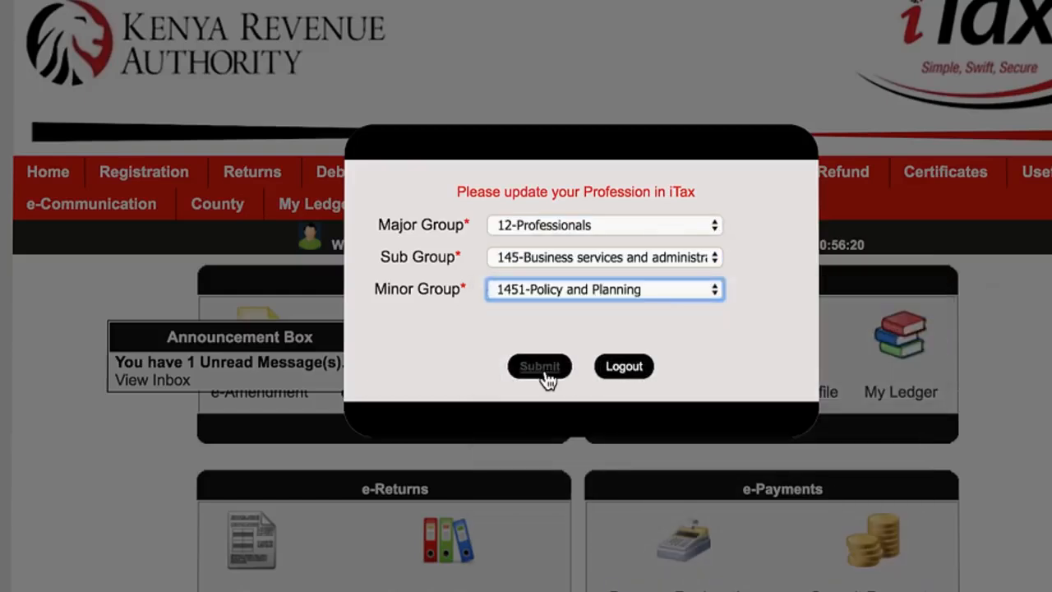
click(540, 367)
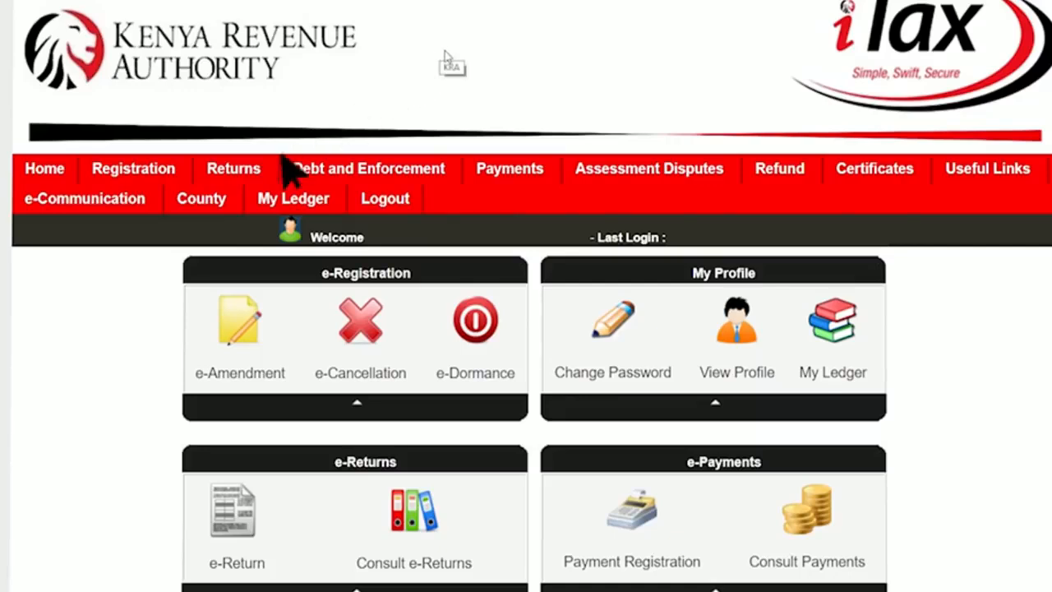
- File a new Income Tax - Resident Individual return and download its Excel form
mouse_move(270, 168)
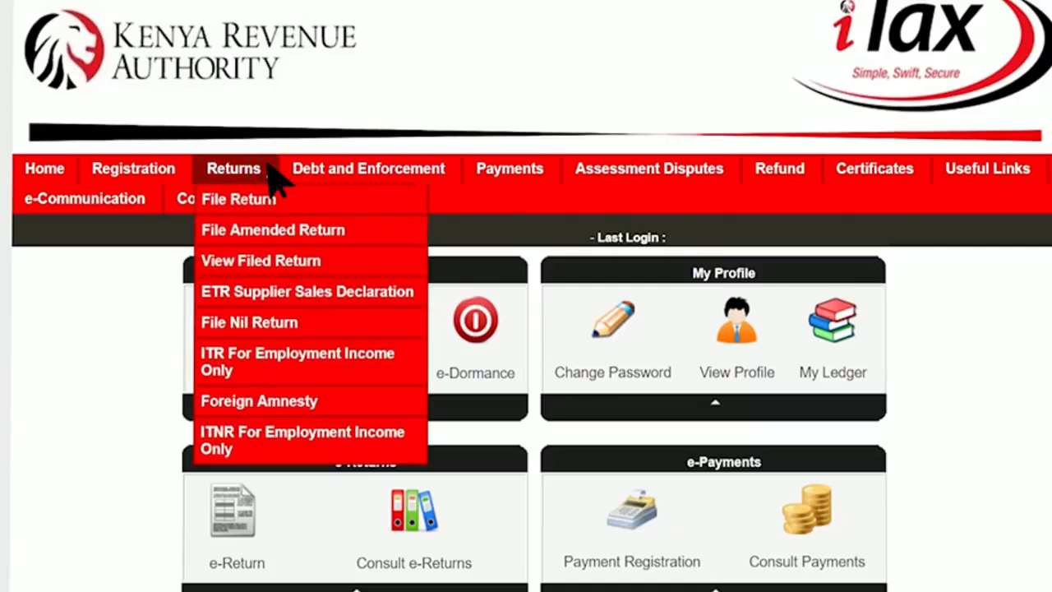
click(247, 199)
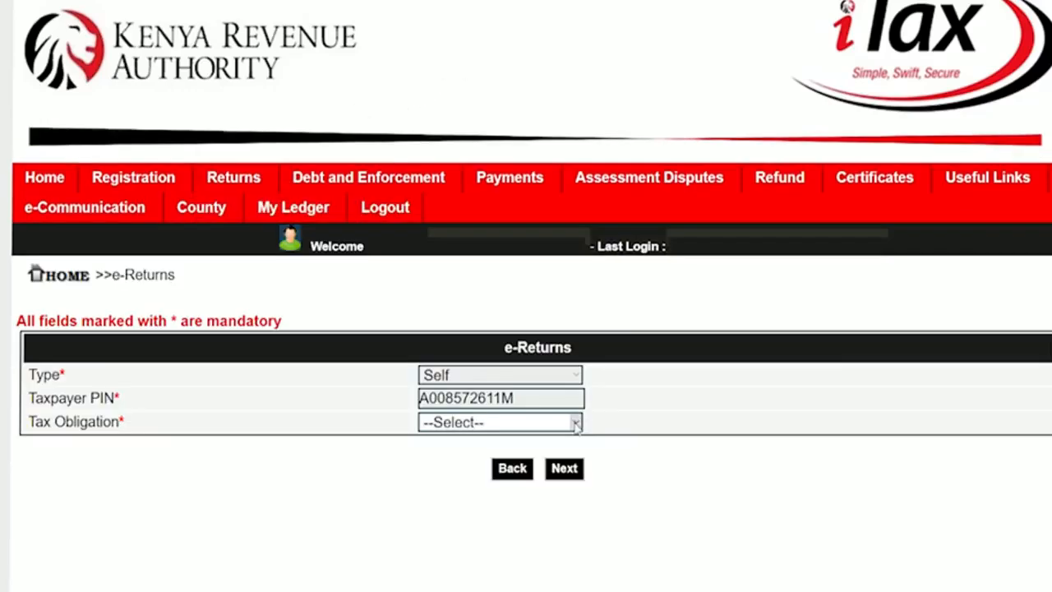
click(575, 423)
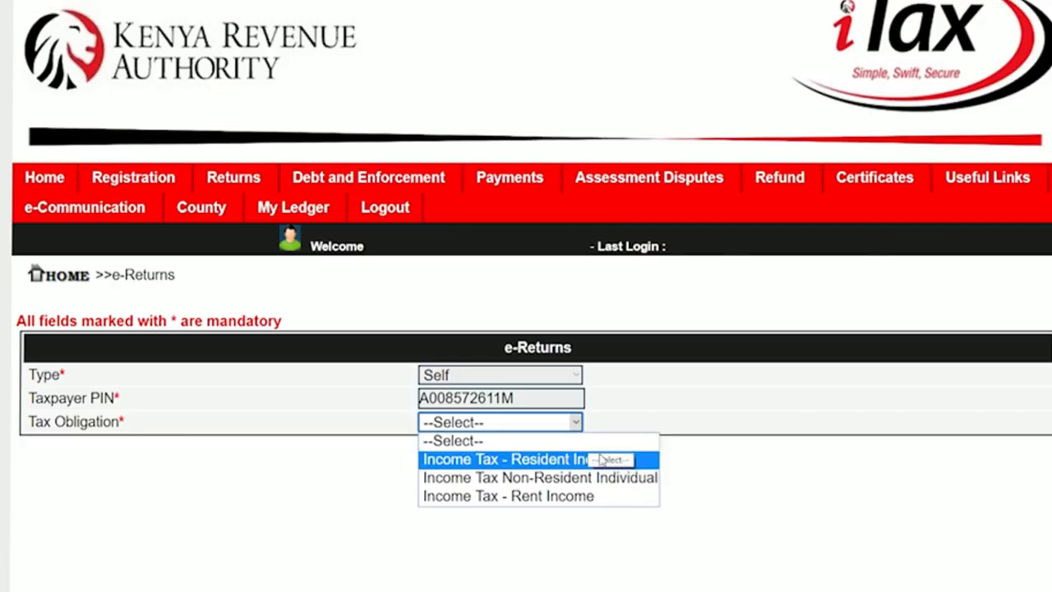
click(645, 459)
click(568, 469)
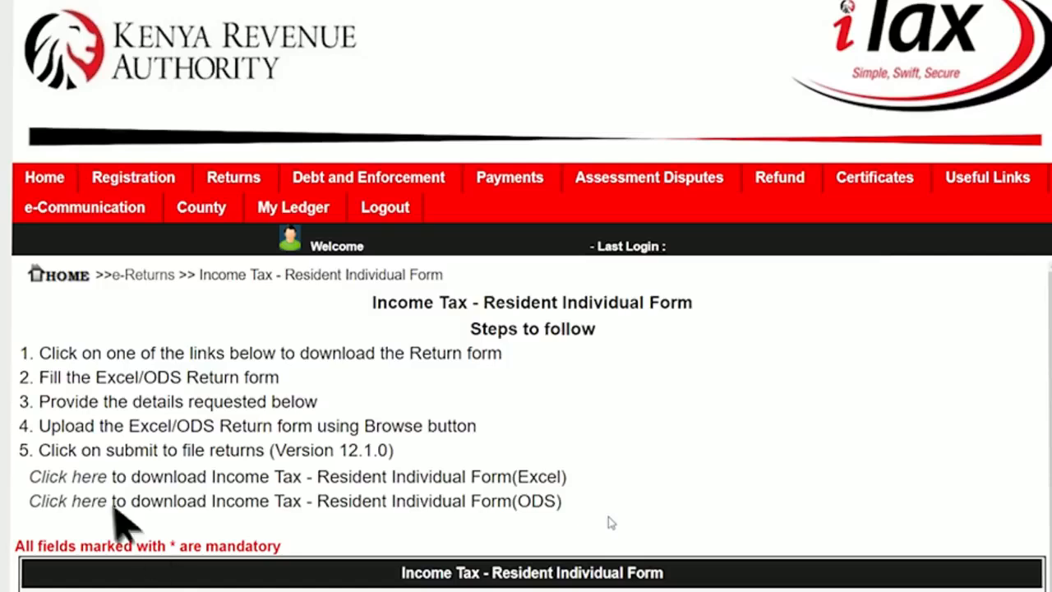
click(82, 479)
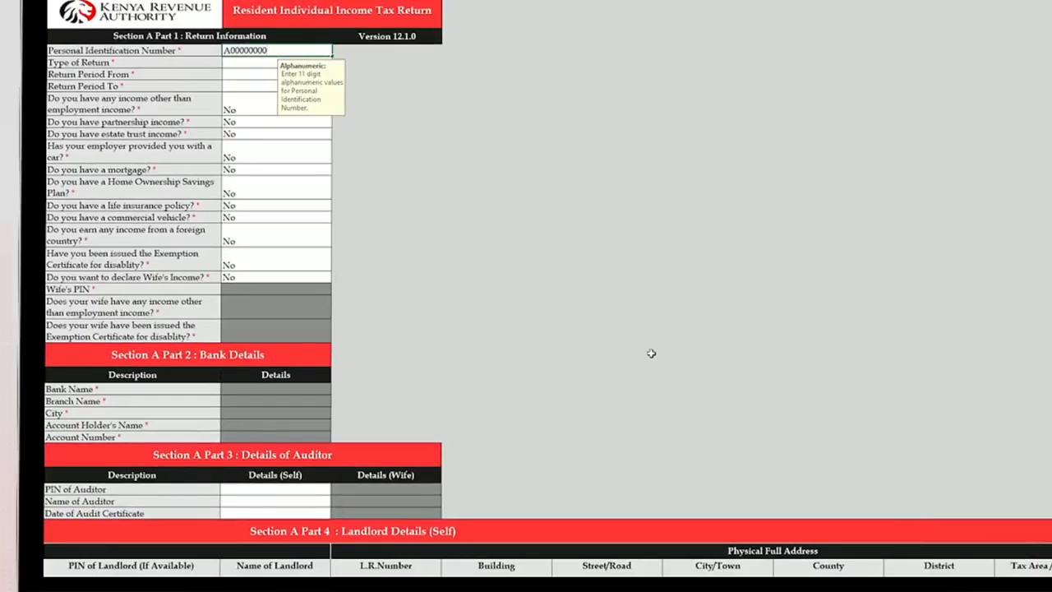
- Complete the PIN and set the return type to Original
text(5X)
key(Return)
click(337, 63)
click(333, 73)
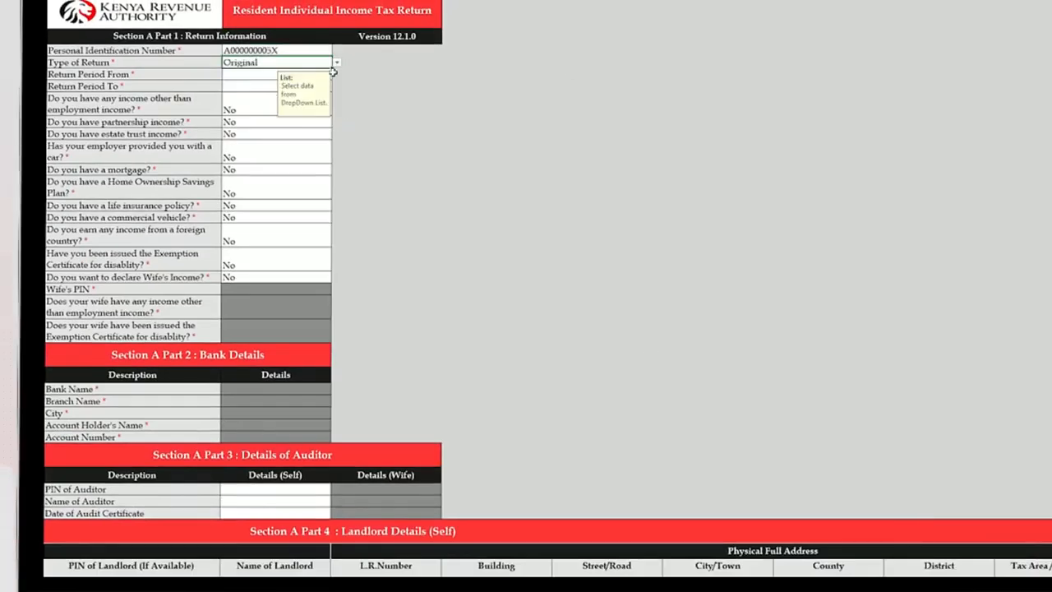
- Enter the return period 01/01/2018 to 31/12/2018 and answer Yes to other income
key(Return)
text(01/01/2018)
key(Return)
text(31/12/2018)
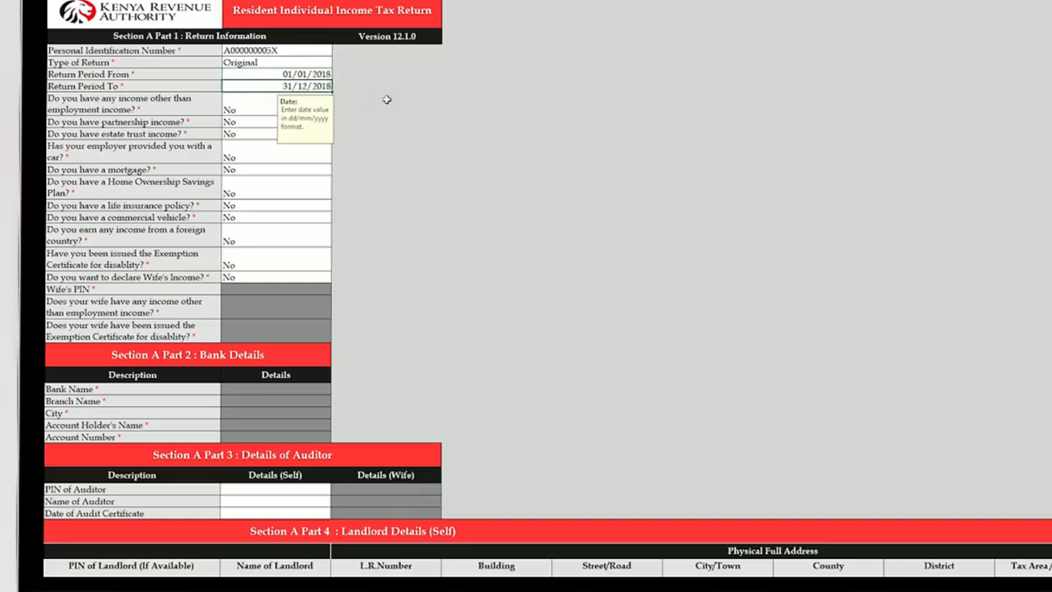
key(Return)
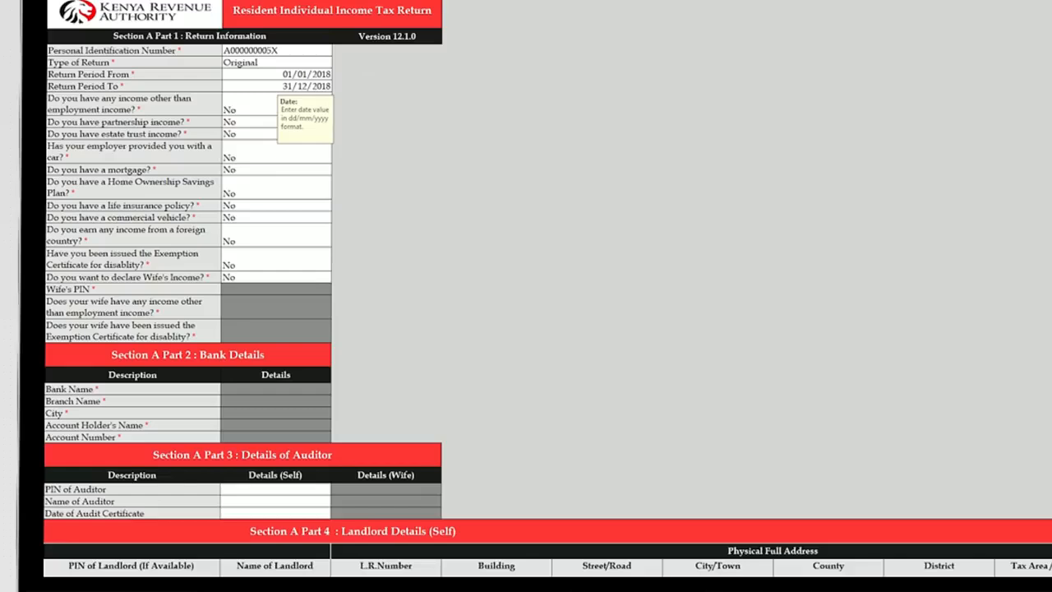
click(338, 112)
click(330, 119)
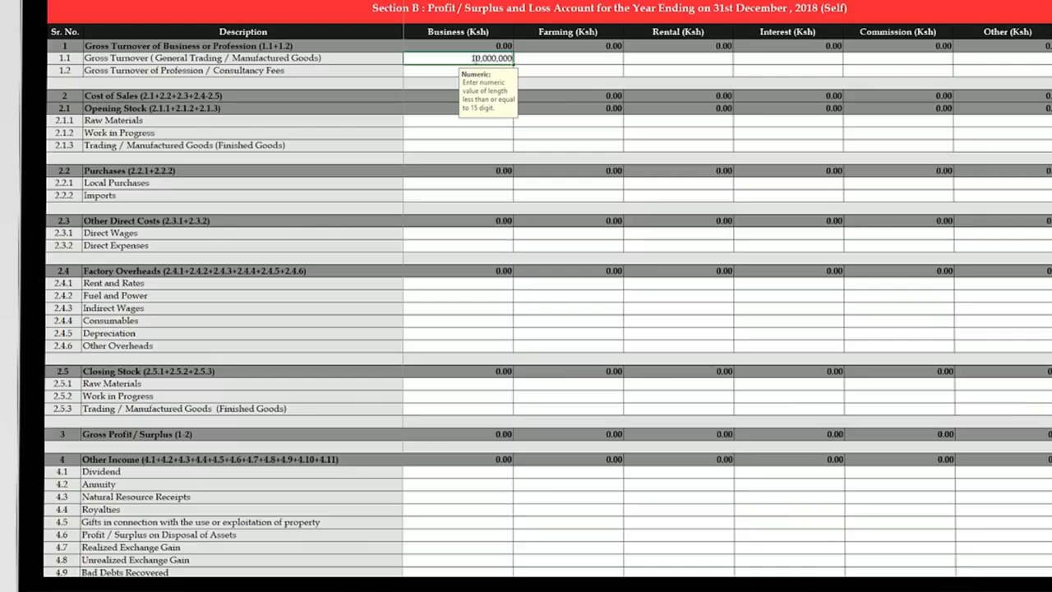
- Enter row 1.1 turnover: Farming 2,000,000, Rental 1,000,000 and Other 200,000
click(541, 62)
text(2,000,000)
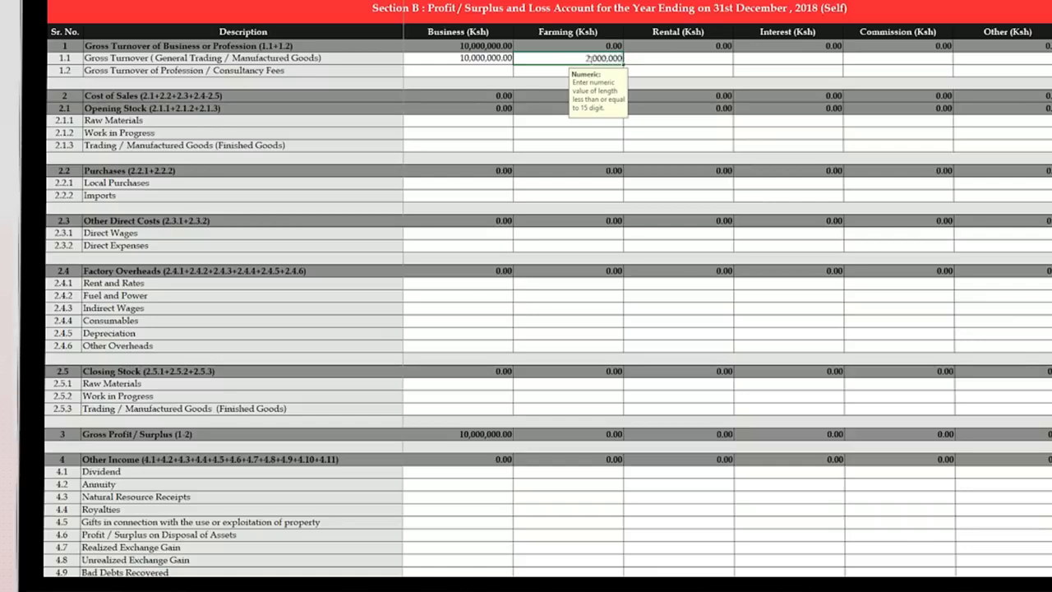
key(Tab)
text(1,000,000)
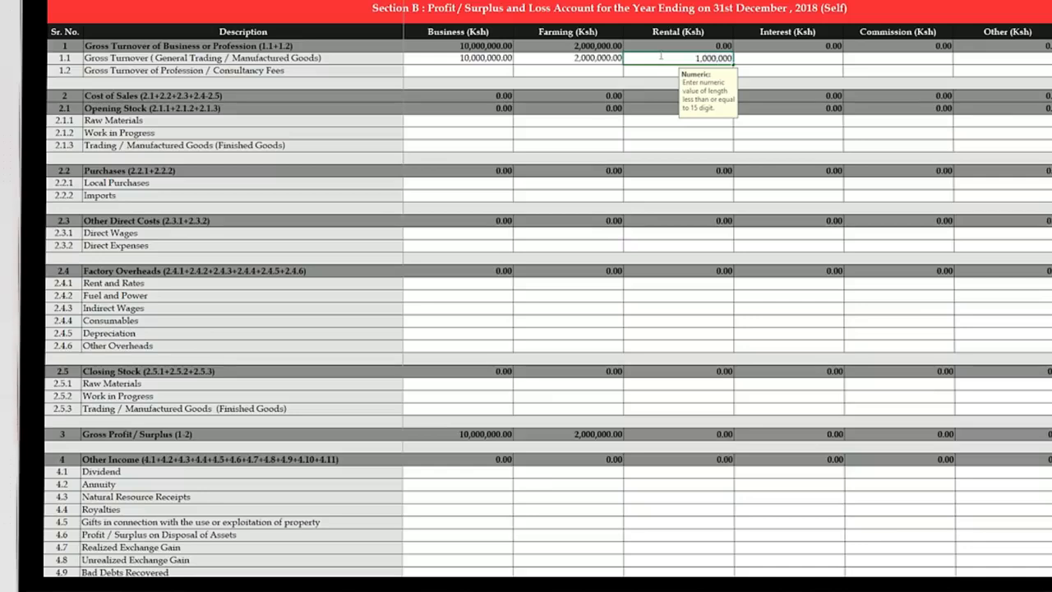
click(999, 59)
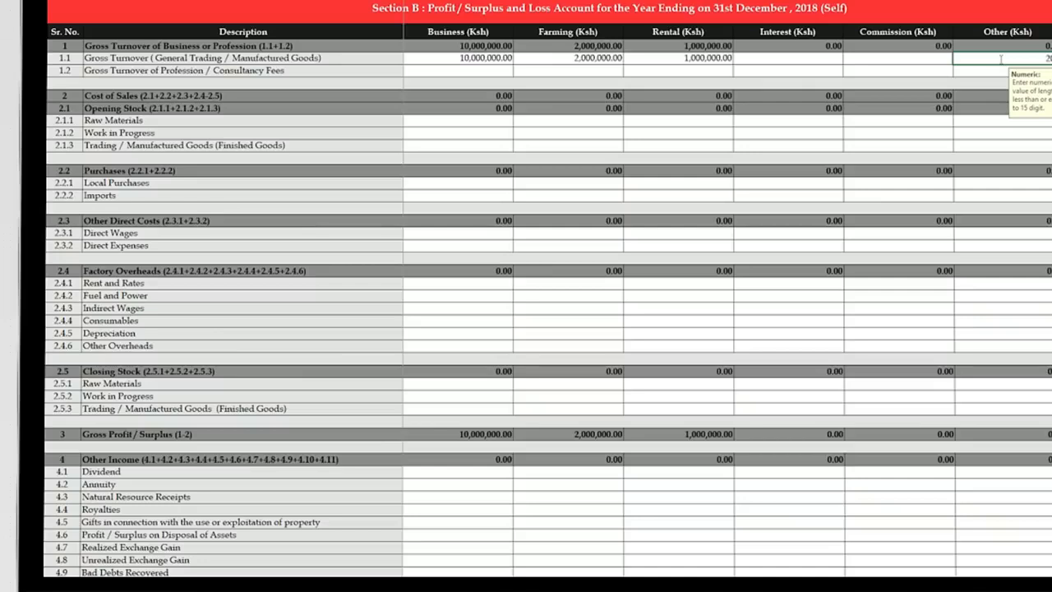
key(Return)
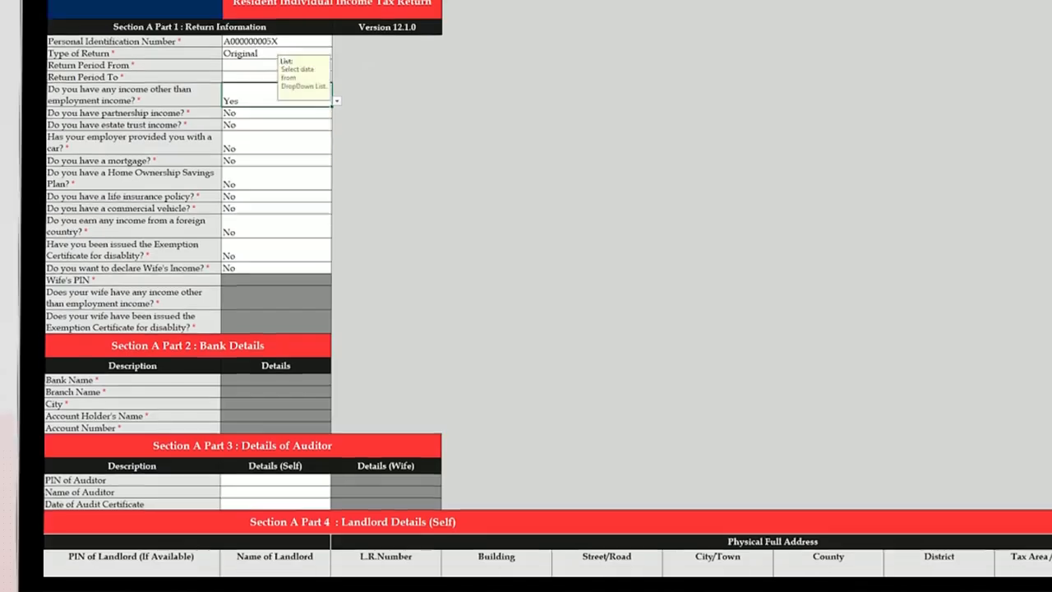
scroll(526, 329, down, 10)
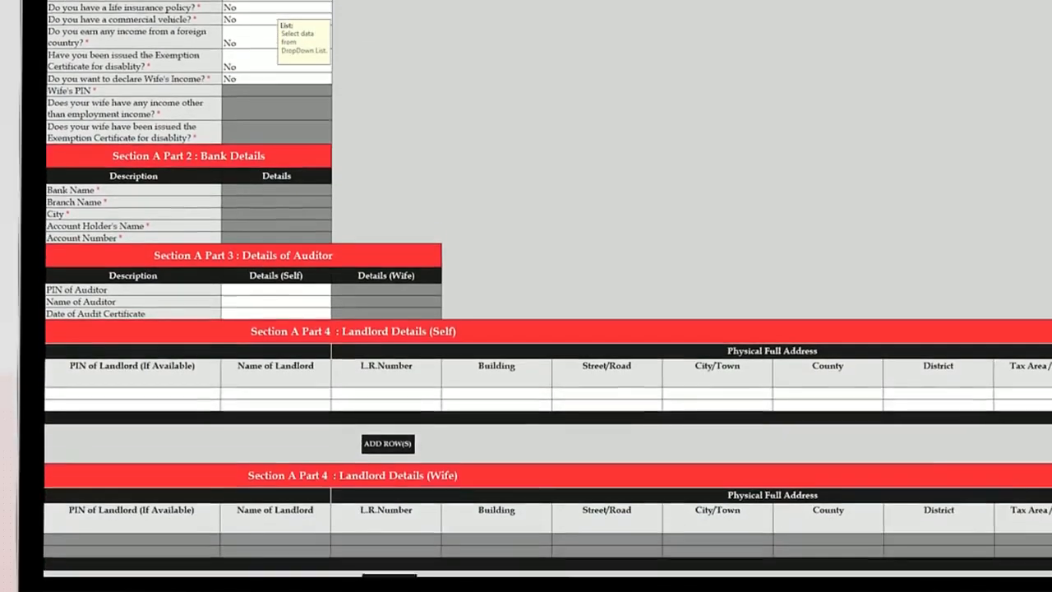
- Enter the tenant's name, L.R. number, building, street and town in the first tenant row
scroll(527, 329, up, 3)
scroll(526, 328, down, 2)
click(132, 497)
click(254, 486)
text(MMJ)
click(364, 484)
text(NAIROBI BLOCK/160/2)
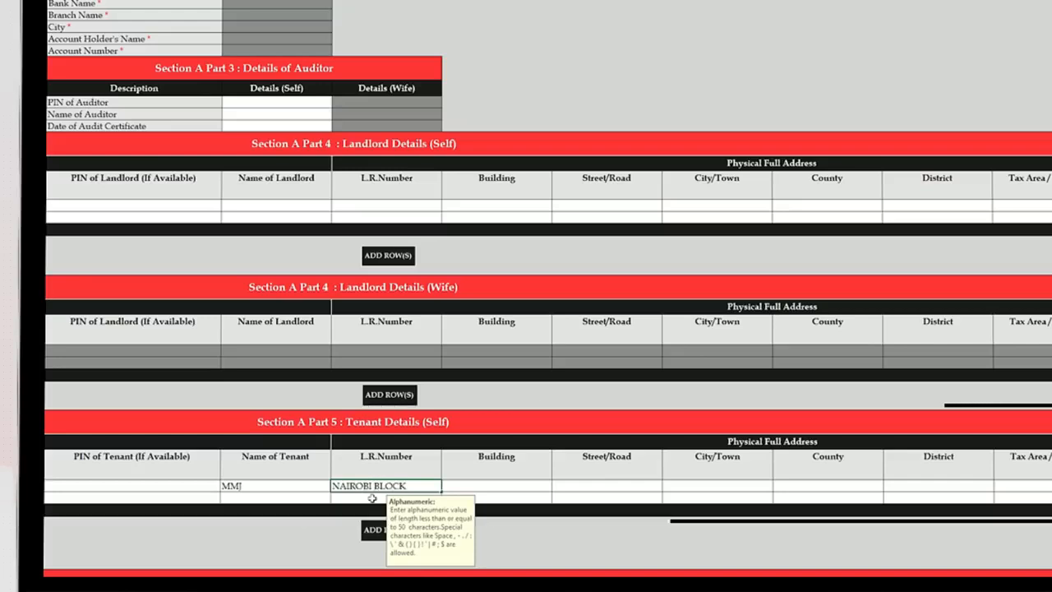
click(505, 487)
text(LANGATA FLATS)
click(585, 485)
text(LANGATA)
click(705, 485)
text(NAIROBI)
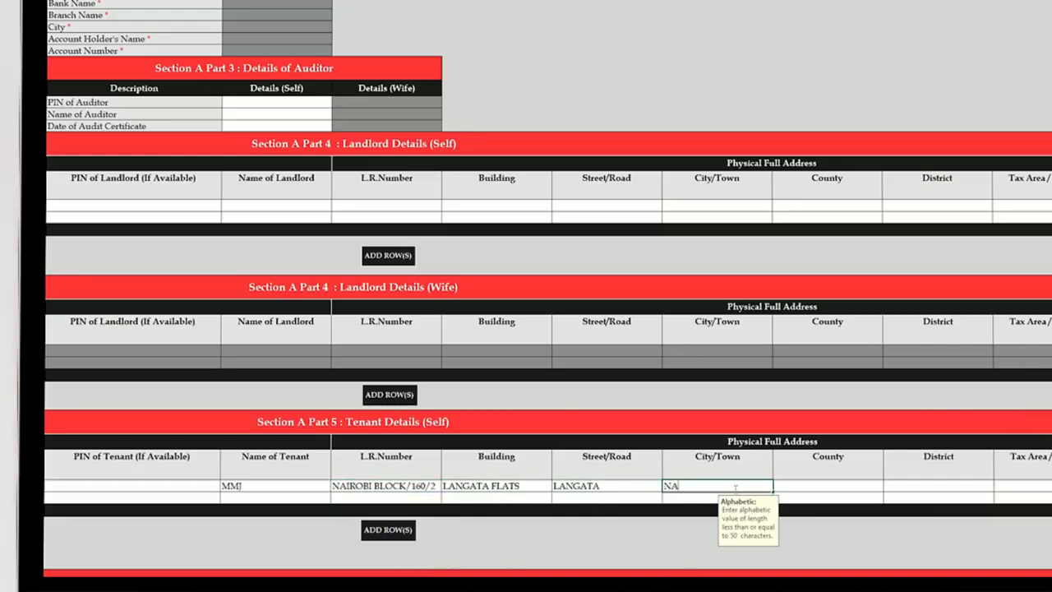
- Set Nairobi City county and Nairobi West district and tax area, then add descriptive address and P.O.Box
click(797, 486)
text(NAIROBI CITY)
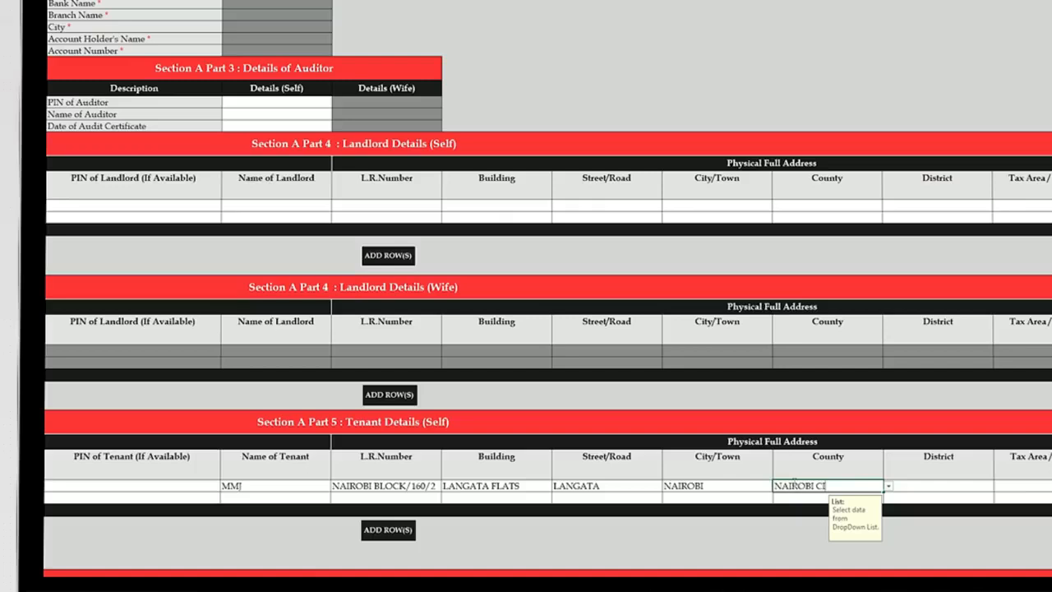
key(Tab)
click(990, 486)
click(912, 515)
click(1038, 486)
click(950, 487)
click(879, 506)
click(940, 486)
text(OPPOSITE LANGATA BARRACKS)
key(Tab)
text(51234)
key(Tab)
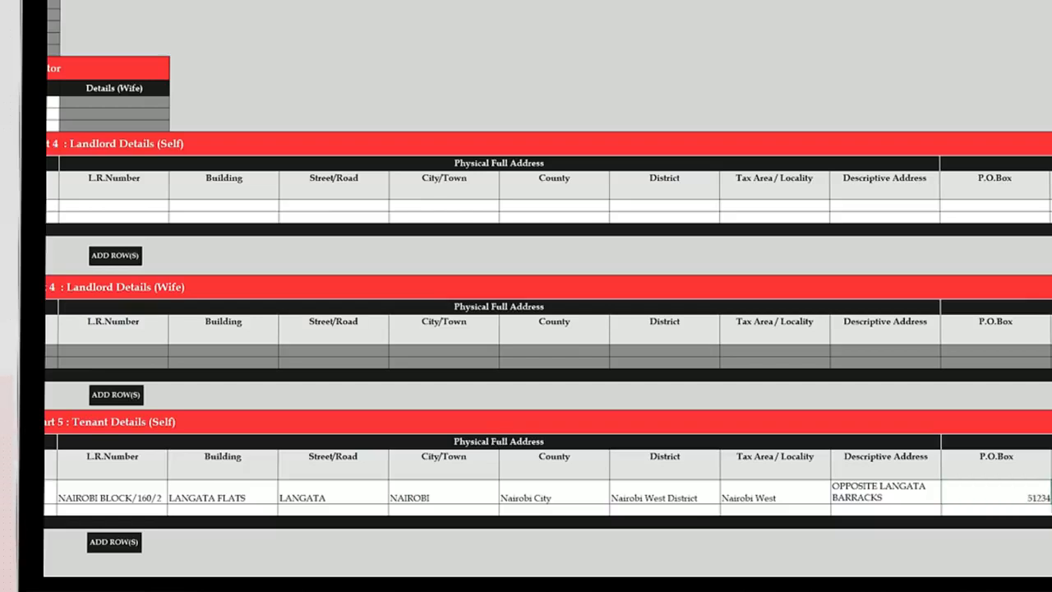
- Enter 300,000 as the Business Audit Expenses
scroll(550, 296, right, 2)
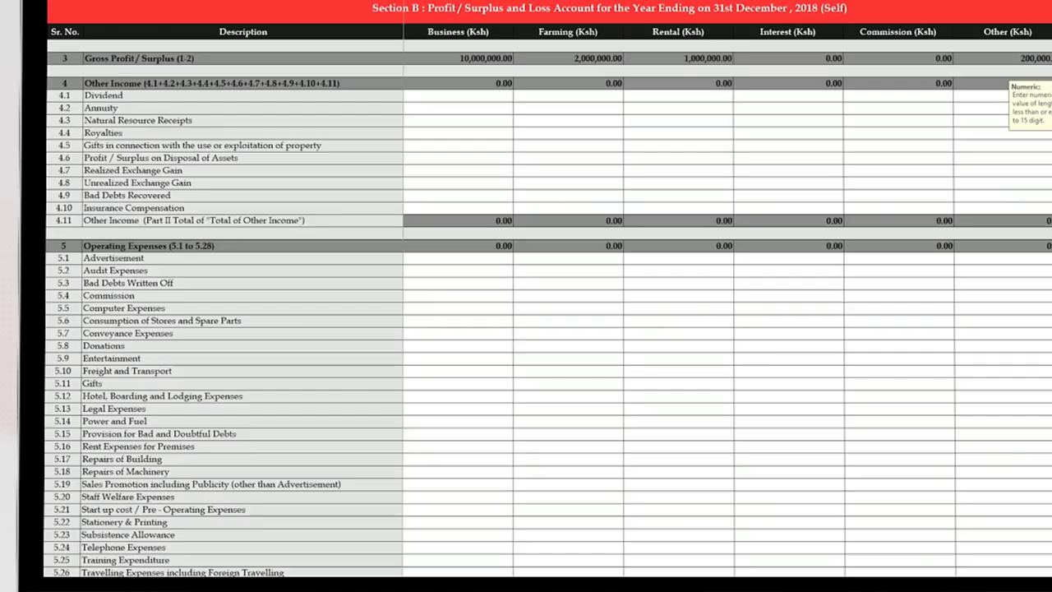
click(475, 272)
text(300,000)
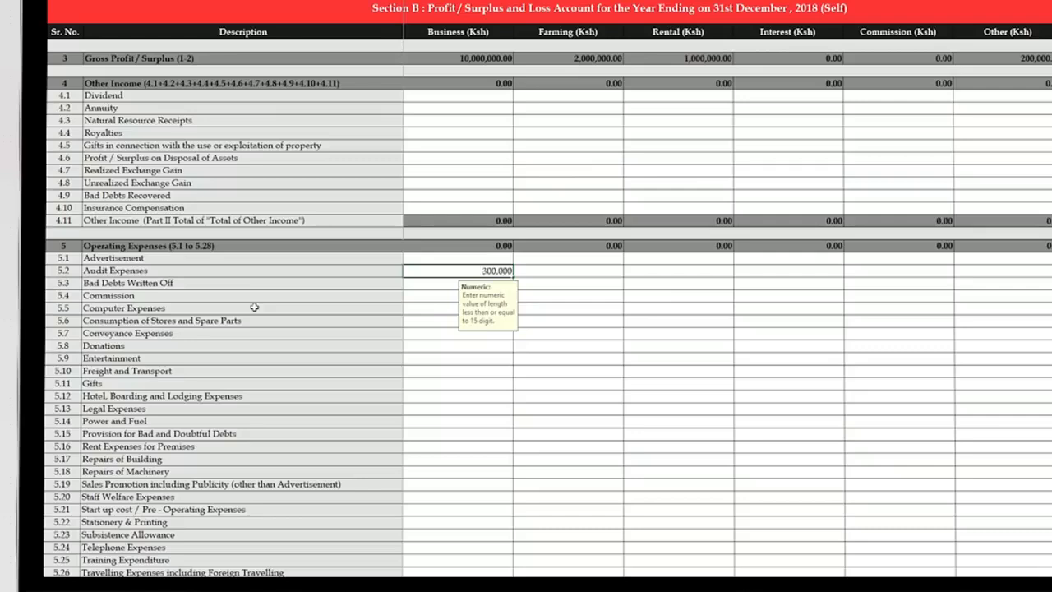
- Enter Business expenses: Computer 14,500, Freight 200,000, Legal 50,000, Rent 1,000,000 and Stationery 5,467
click(430, 309)
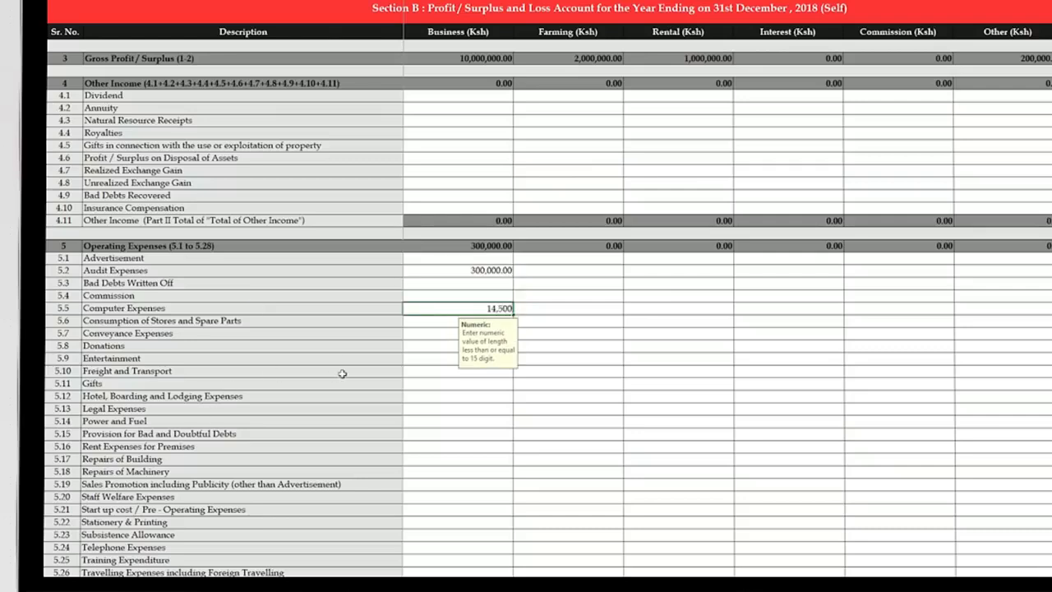
text(14,500)
click(429, 373)
text(200,000)
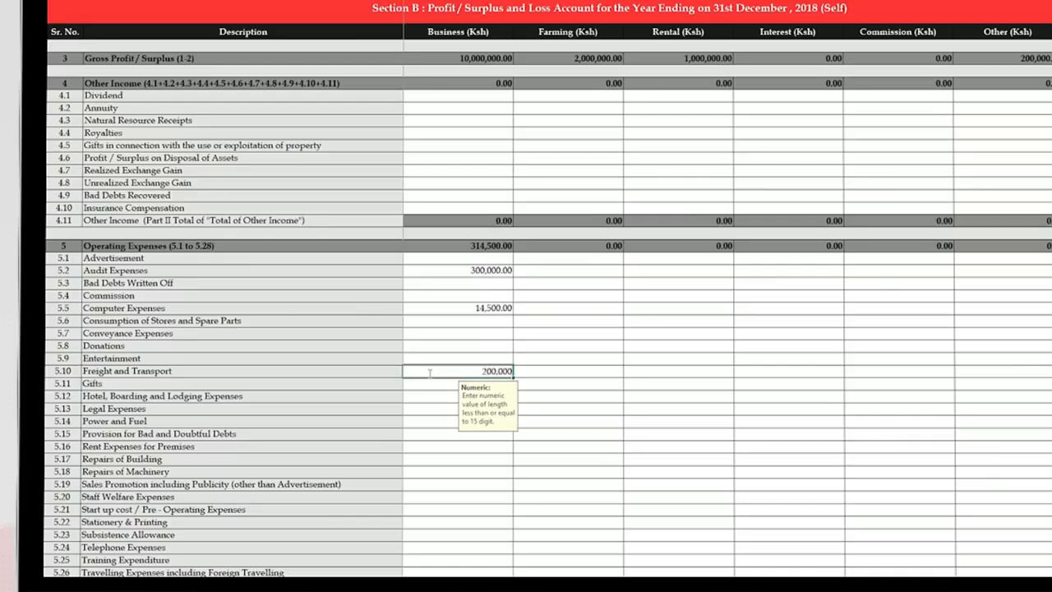
click(407, 410)
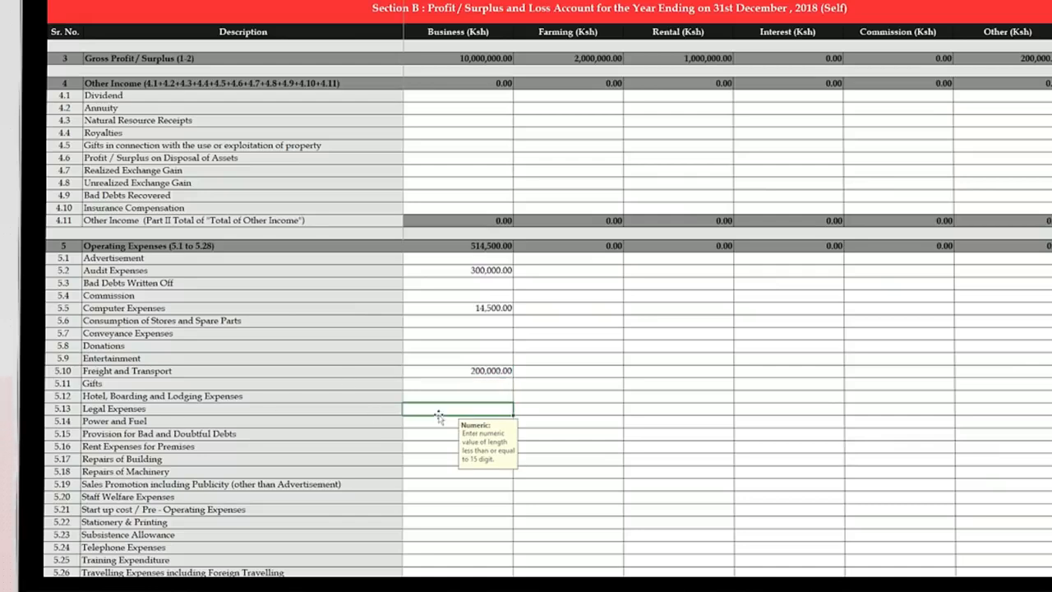
text(50,000)
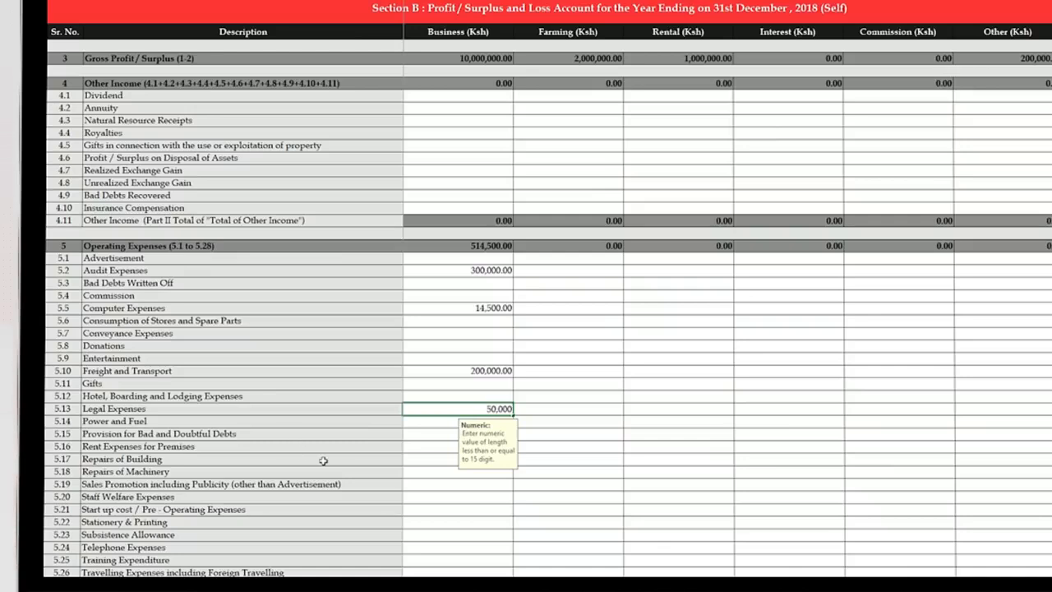
click(428, 449)
text(1,000,000)
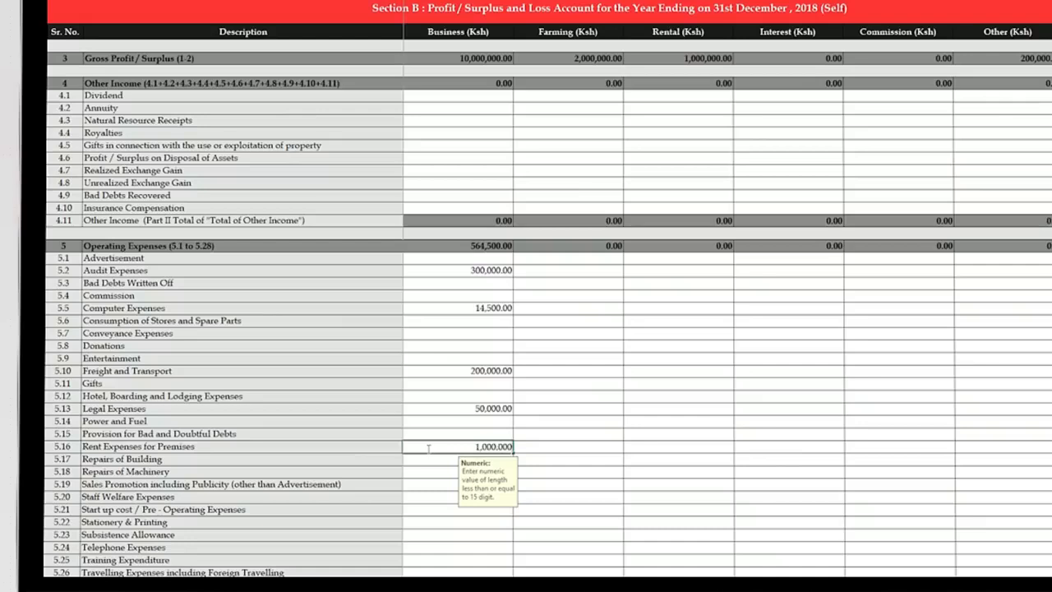
click(434, 521)
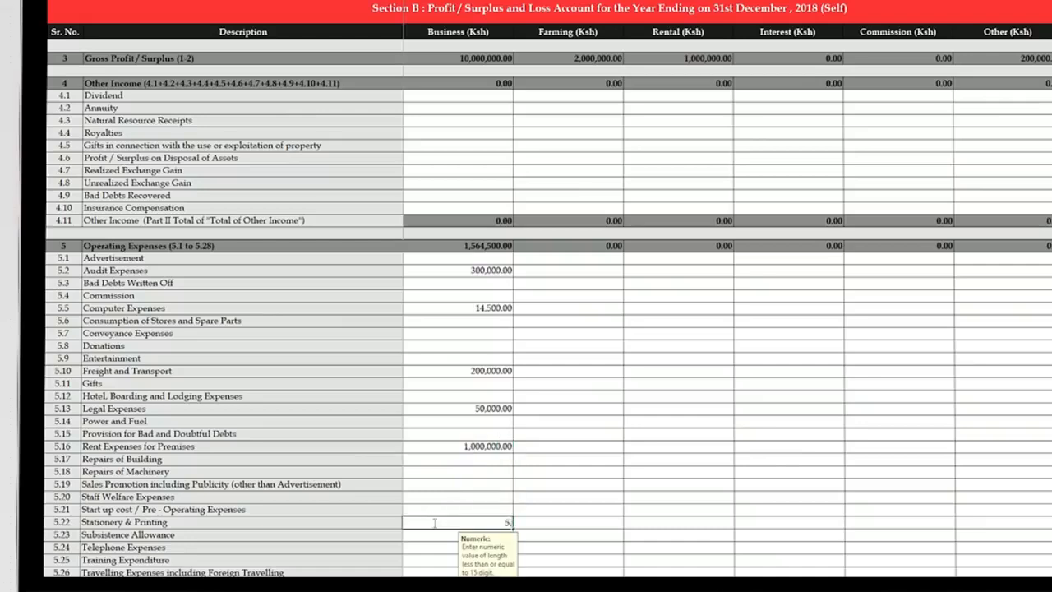
key(Return)
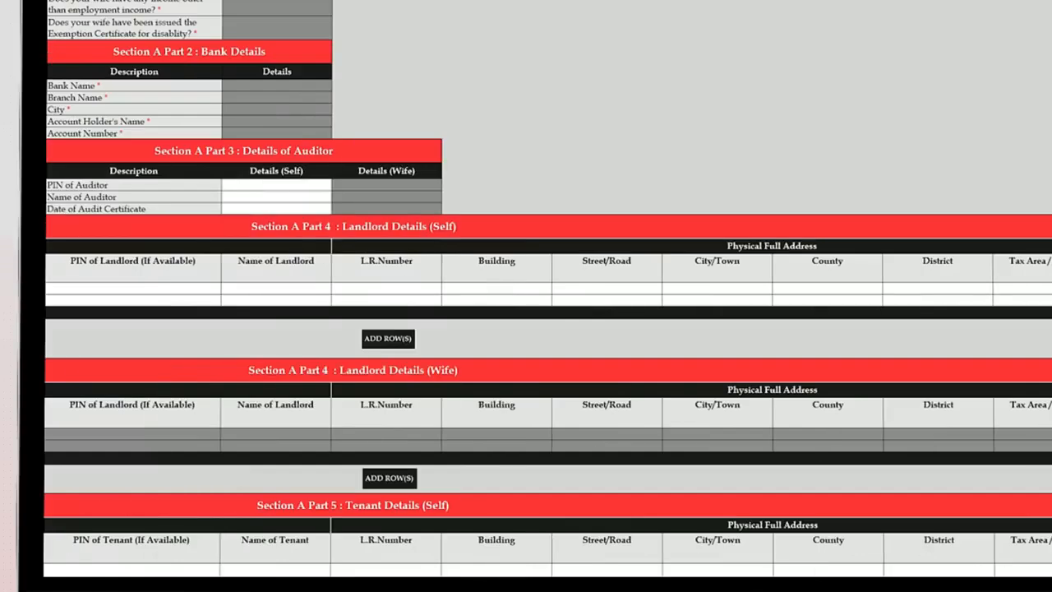
- Fill in the landlord's name, L.R. number, building, street and town, and choose Kajiado county
click(282, 288)
text(BMJ)
click(359, 287)
text(N)
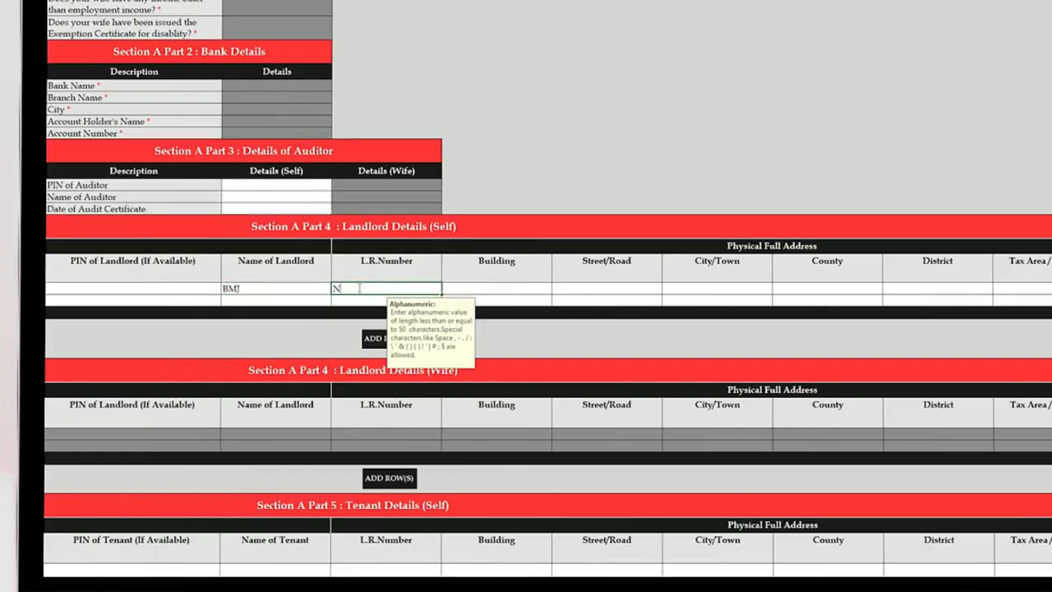
text(GONG/NGONG/57695)
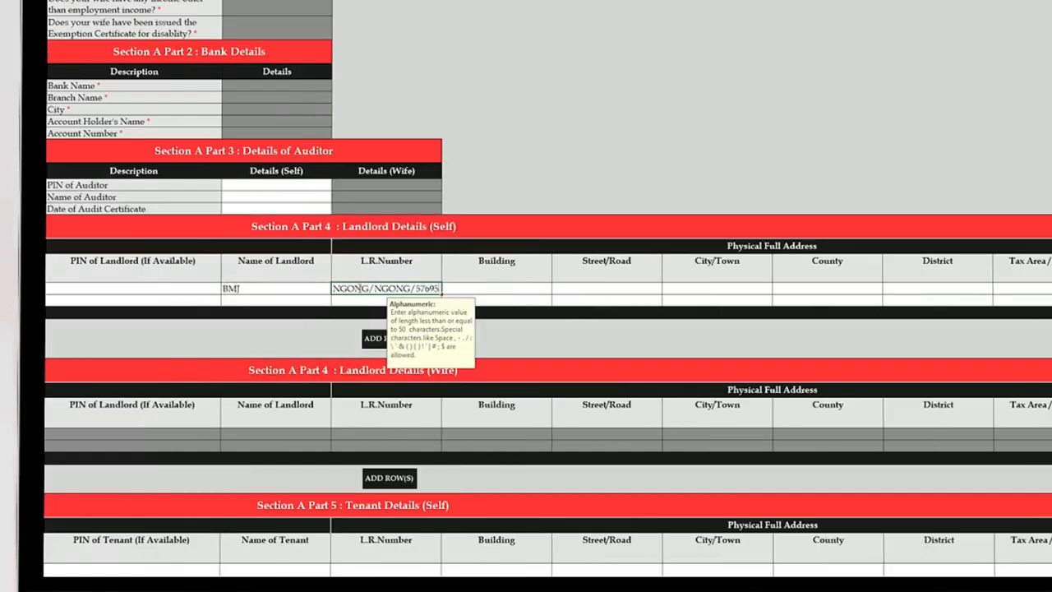
click(516, 288)
text(NGONG PLAZA)
click(613, 296)
text(NGONG)
click(699, 304)
text(NGONG)
click(809, 300)
click(836, 301)
click(793, 354)
- Enter occupancy 01/01/2018 to 31/12/2018, fixing an invalid end date, and gross rent 1,000,000
scroll(793, 355, right, 1)
scroll(443, 299, right, 2)
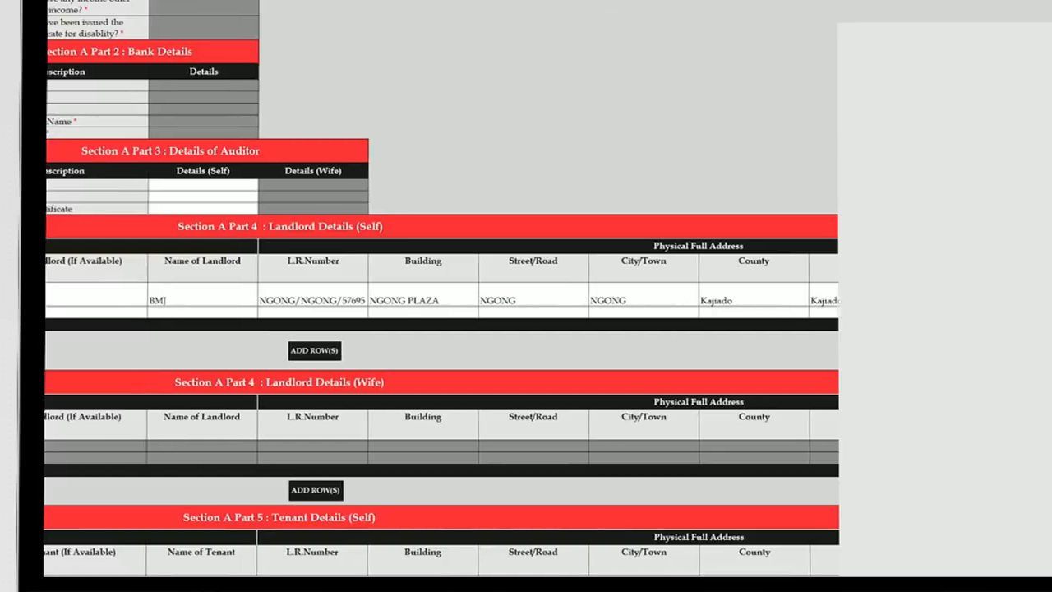
scroll(527, 299, right, 2)
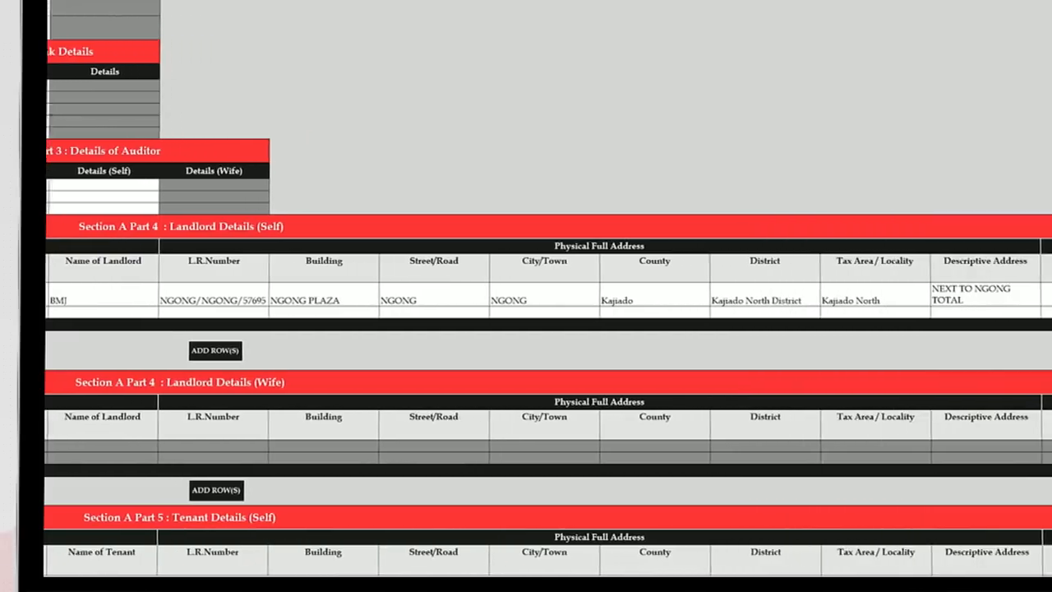
scroll(722, 386, right, 8)
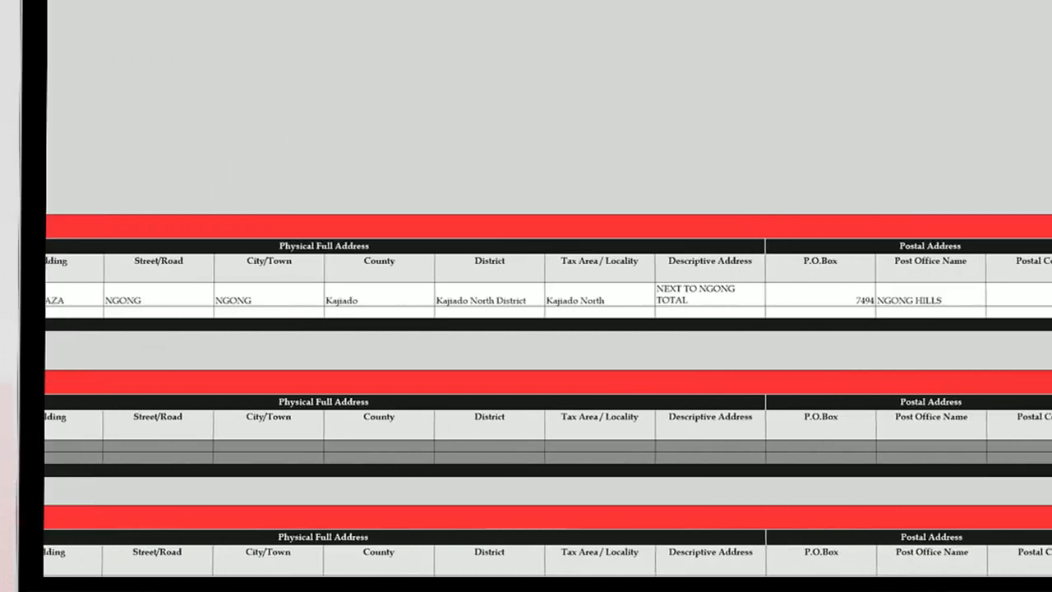
text(01/01/2018)
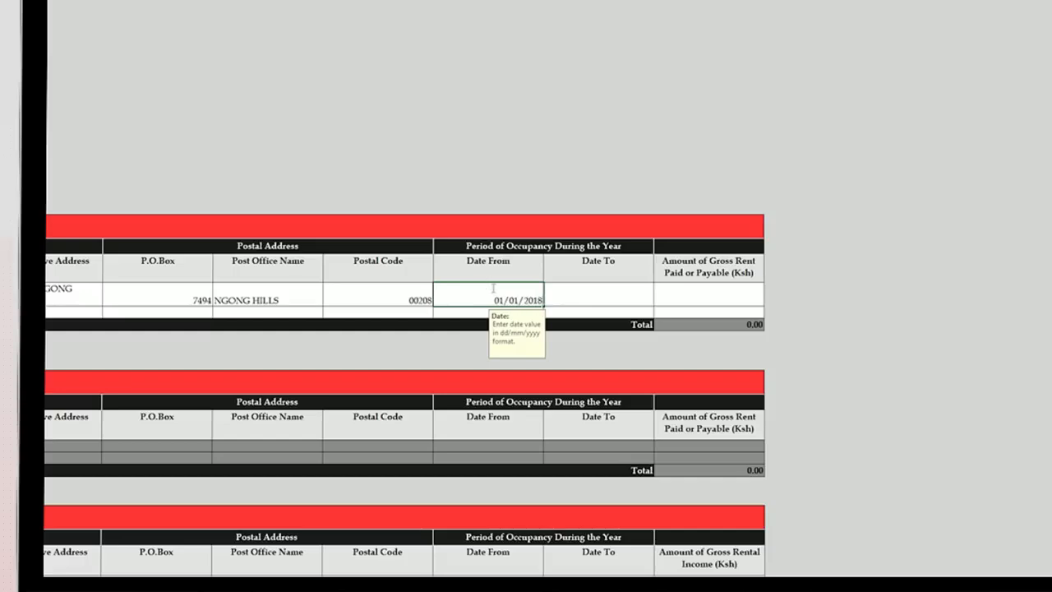
key(Tab)
text(31/12//2018)
click(724, 304)
click(896, 517)
text(31/12/2018)
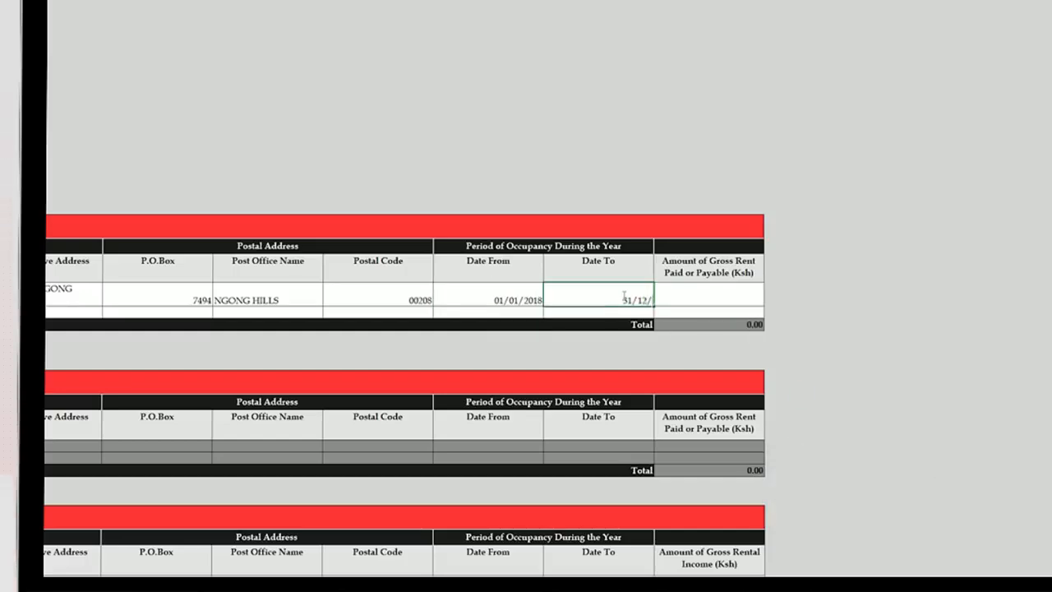
click(690, 301)
text(1,000,000)
key(Return)
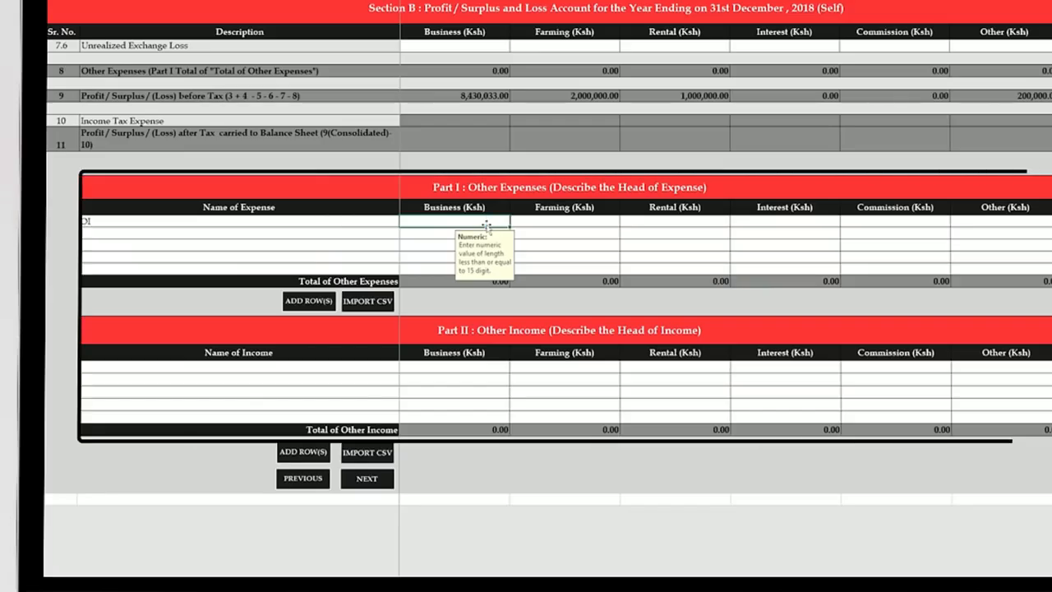
- Complete the other expense OI at 10,000 under Business
text(000)
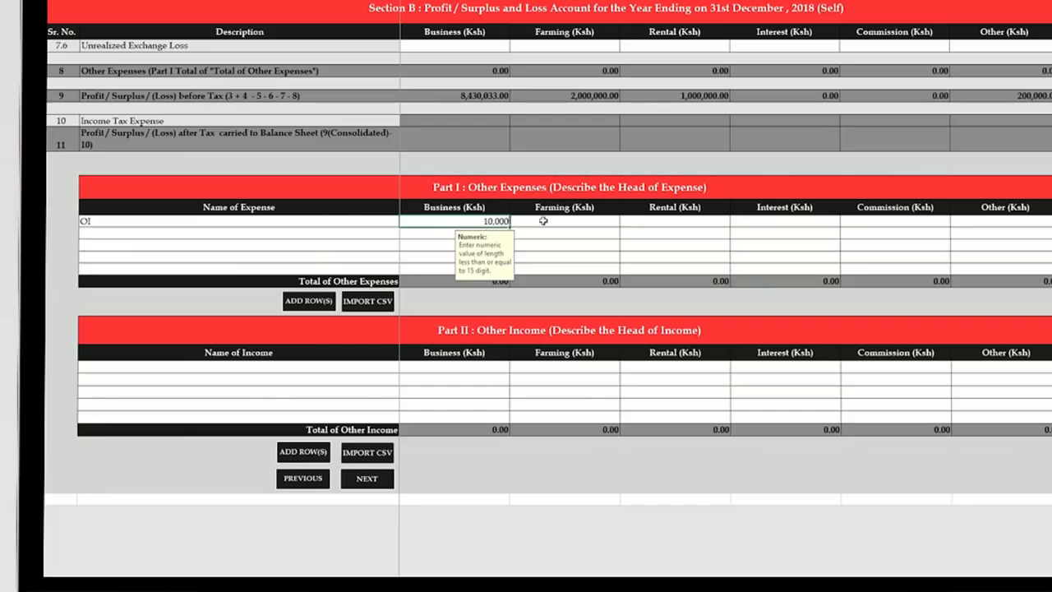
key(Tab)
key(Tab)
key(Tab)
key(Tab)
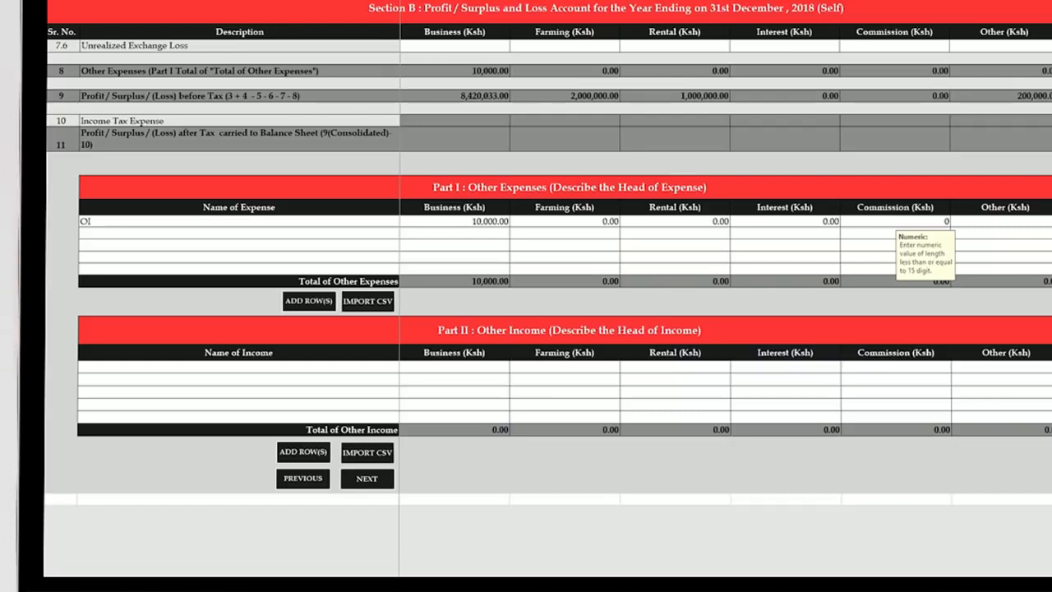
click(988, 221)
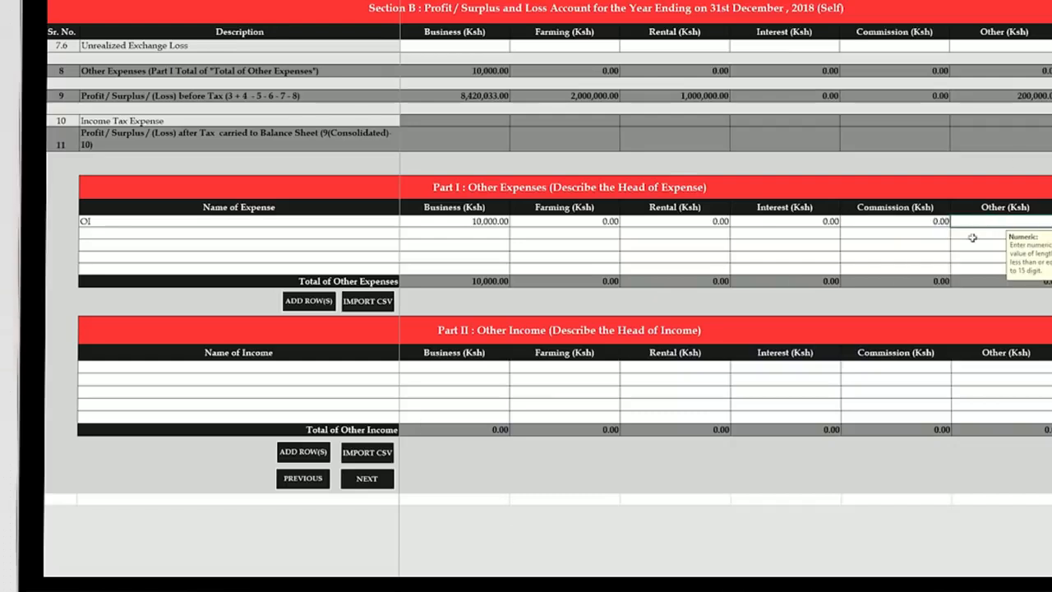
- Add other income OI with 50,000 Business and 0 for Farming, Rental, Interest and Commission
click(277, 367)
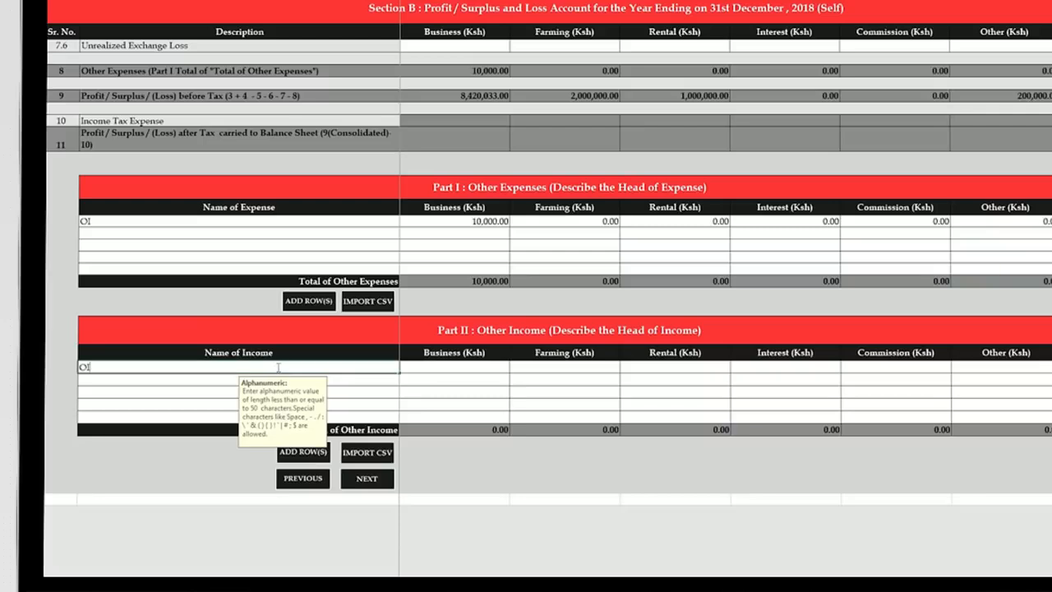
key(Tab)
text(50,000)
click(585, 369)
text(00)
click(674, 369)
text(0)
click(765, 369)
text(0)
click(866, 369)
text(0)
key(Tab)
key(Tab)
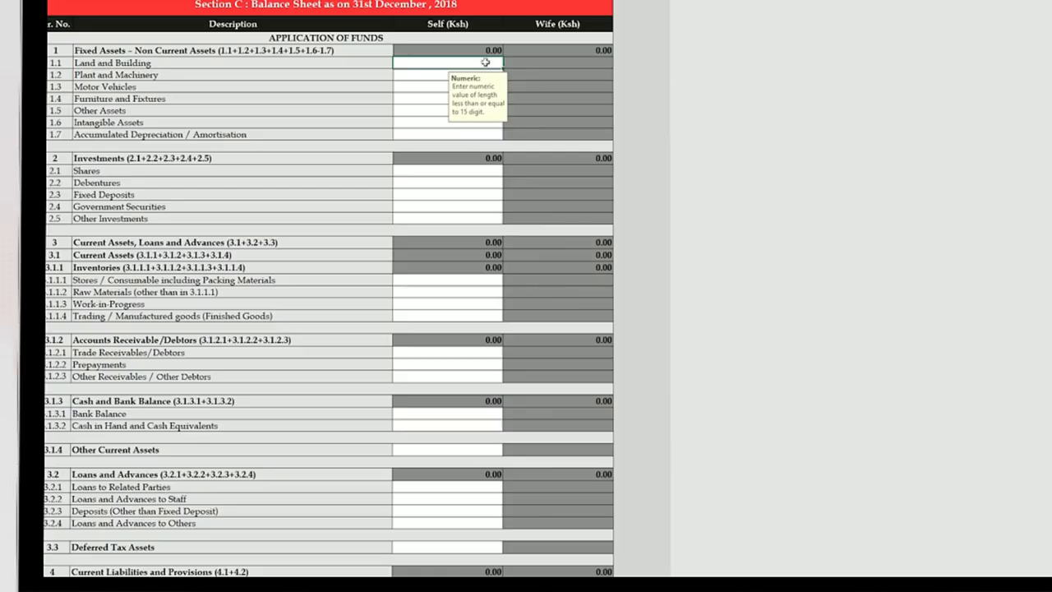
- Finish Land and Building, then enter Motor Vehicles 200,000, Other Assets 2,444,550 and Bank Balance 1,500,000
text(000)
click(436, 87)
text(200000)
click(431, 110)
text(2,444,550)
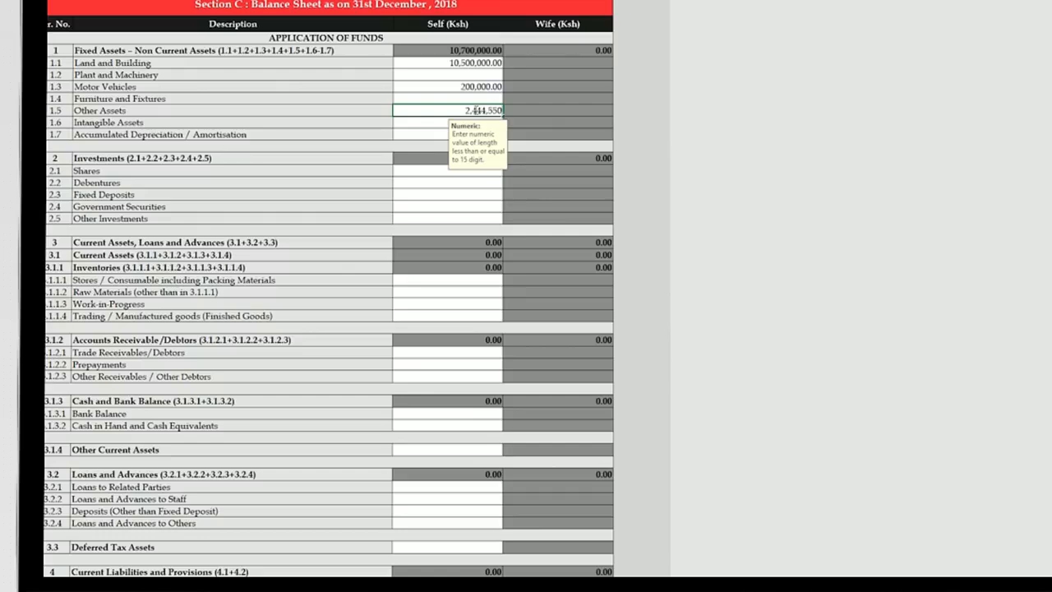
click(466, 411)
text(1,500,000)
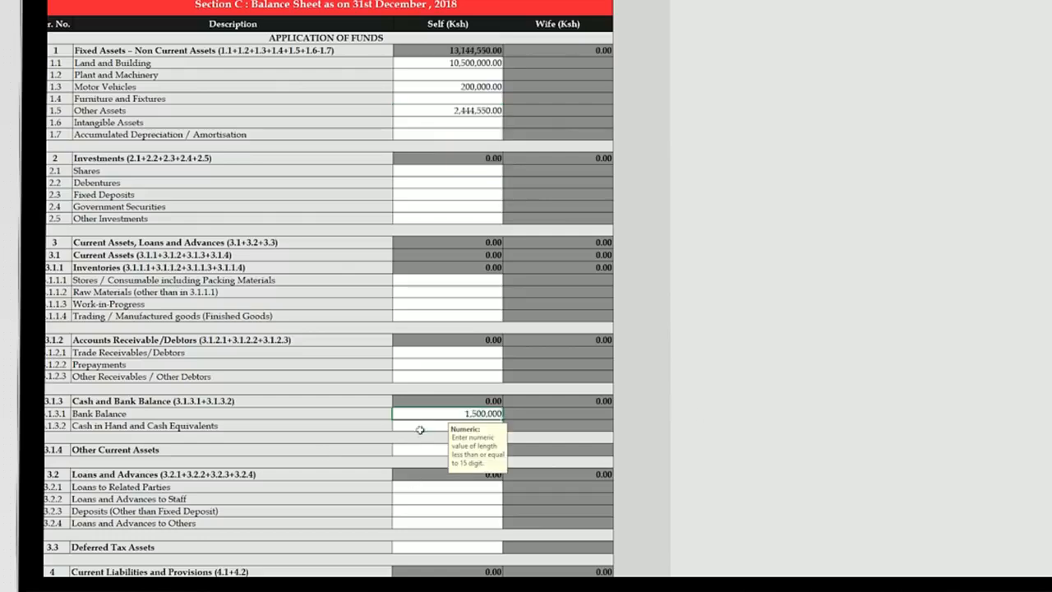
key(Return)
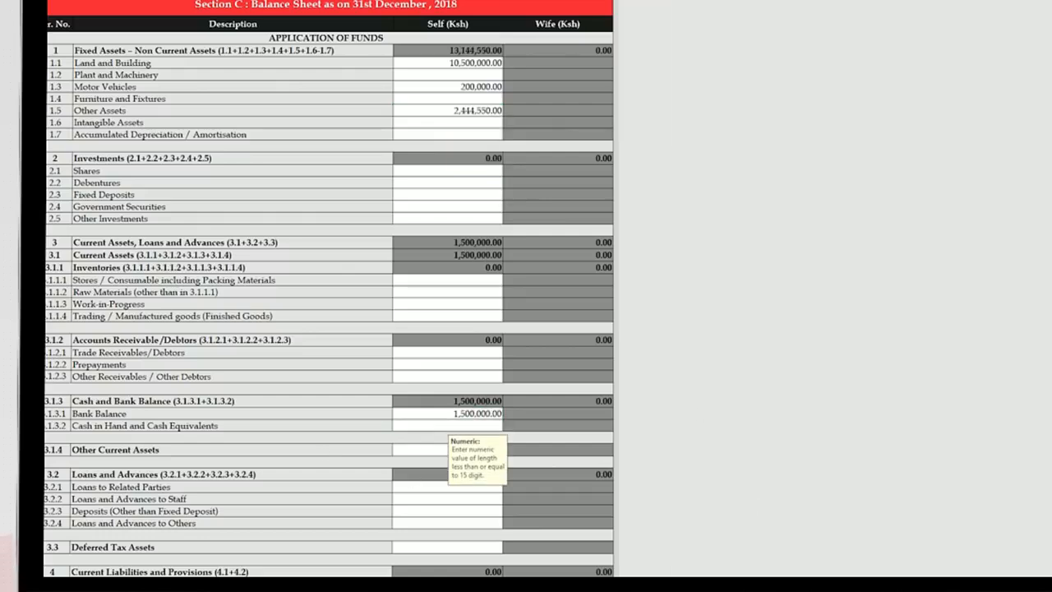
- Enter Proprietor's Capital 12,000,000, Revaluation Reserve 644,550 and Loans 2,000,000
scroll(328, 288, down, 12)
scroll(329, 288, up, 7)
scroll(613, 292, up, 5)
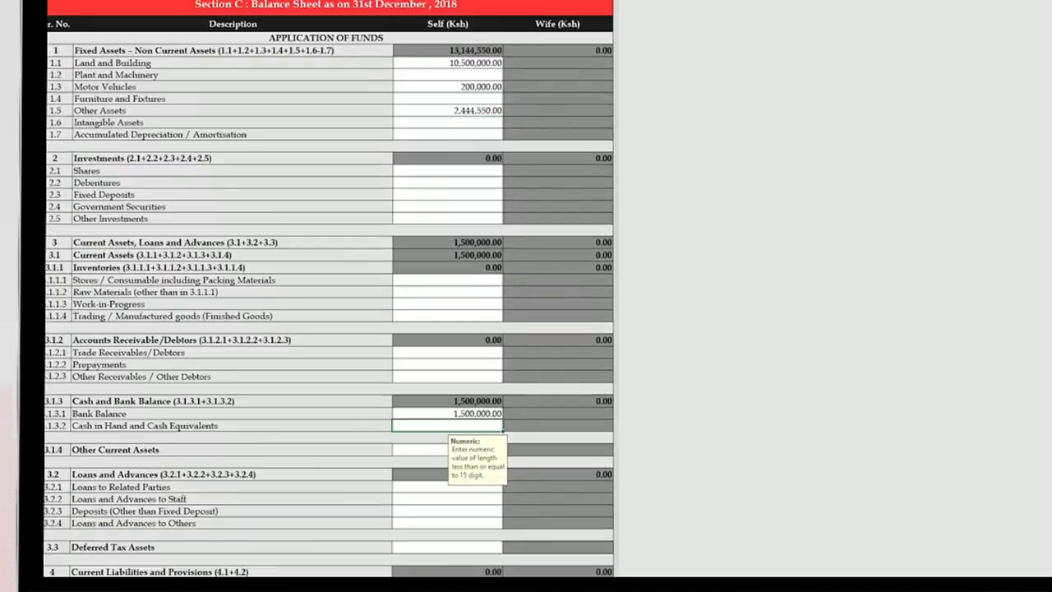
scroll(613, 292, down, 10)
scroll(444, 206, down, 3)
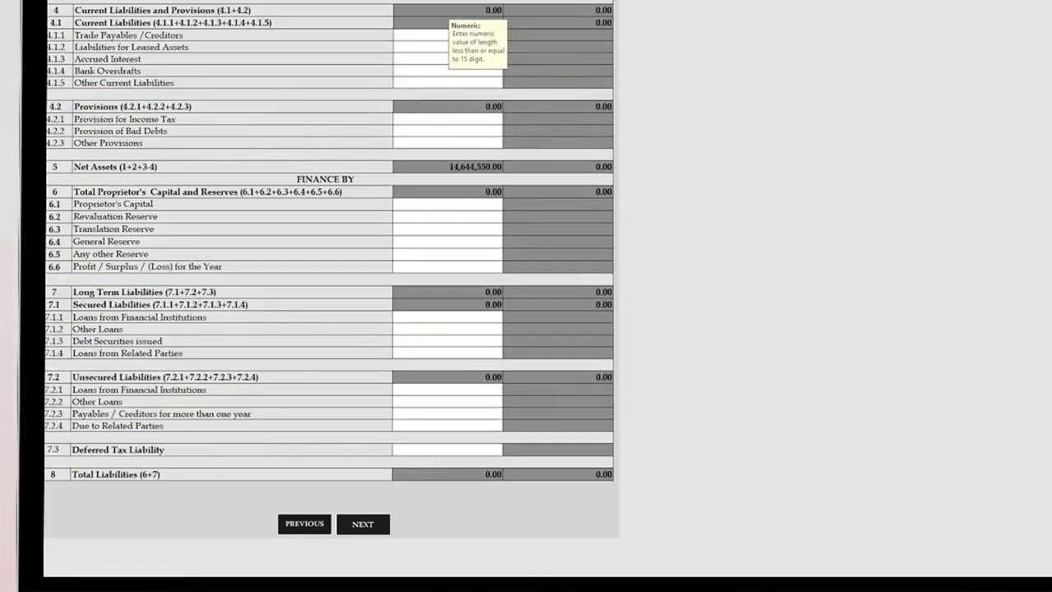
click(444, 206)
text(12000000)
key(Tab)
text(644550)
click(488, 316)
text(2000000)
key(Tab)
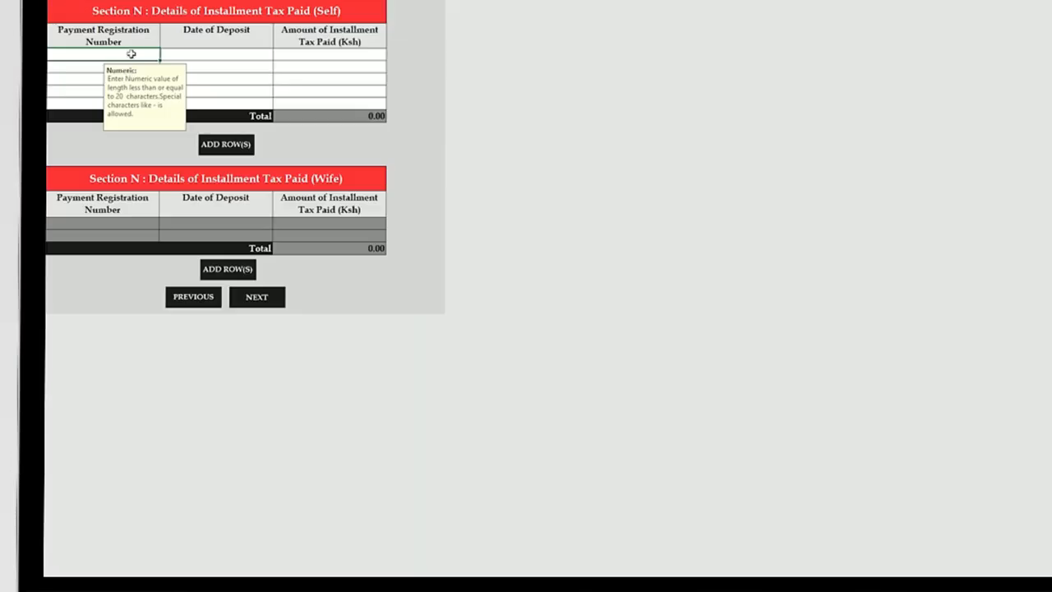
- Record the first instalment's registration number, deposit date 20/04/2018 and amount 200,000
click(203, 56)
text(20/04/2018)
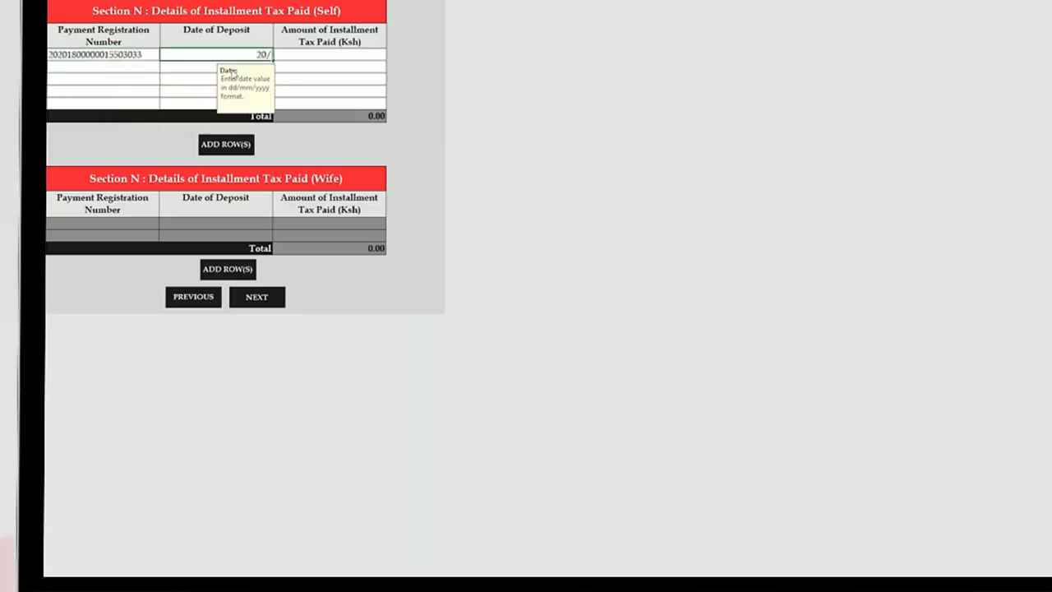
click(367, 53)
text(200000)
- Enter the payment registration numbers for the second, third and fourth instalments
click(103, 67)
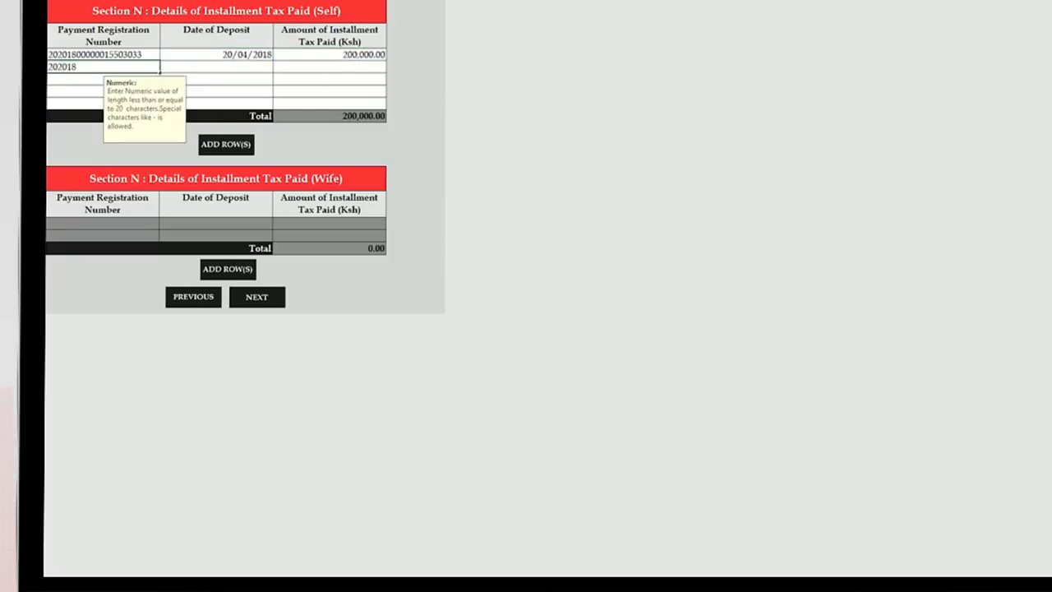
click(82, 79)
click(82, 91)
- Enter deposit dates 20/06/2018, 20/09/2018 and 20/12/2018 for the remaining instalments
click(261, 67)
text(20/06/2018)
click(189, 81)
text(20/09/2018)
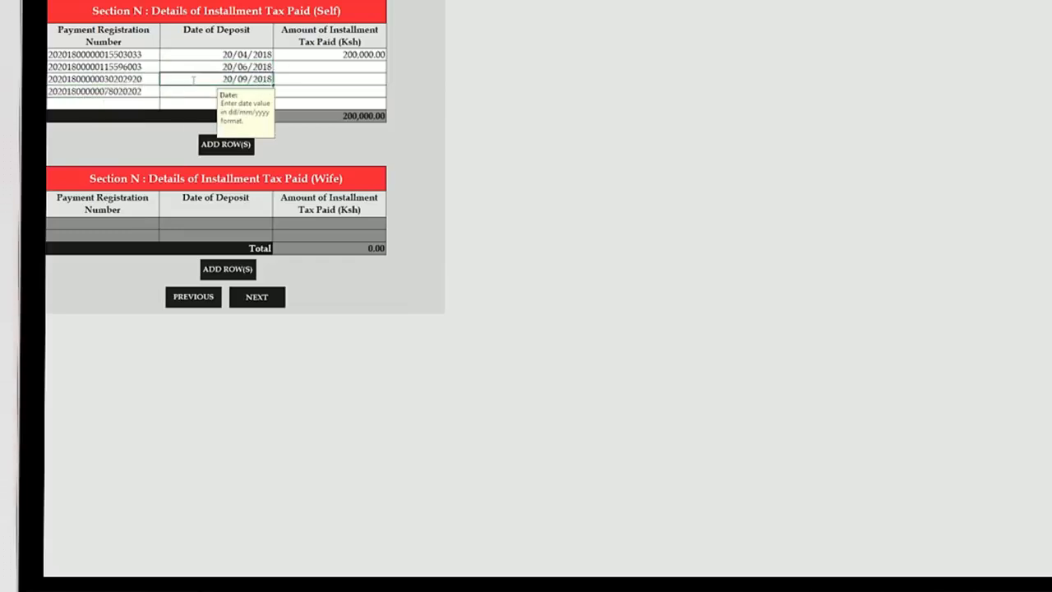
click(195, 91)
text(20/12/2018)
- Enter 200,000 as the amount for each of the remaining three instalments
click(336, 66)
text(2000000)
click(336, 78)
text(200000)
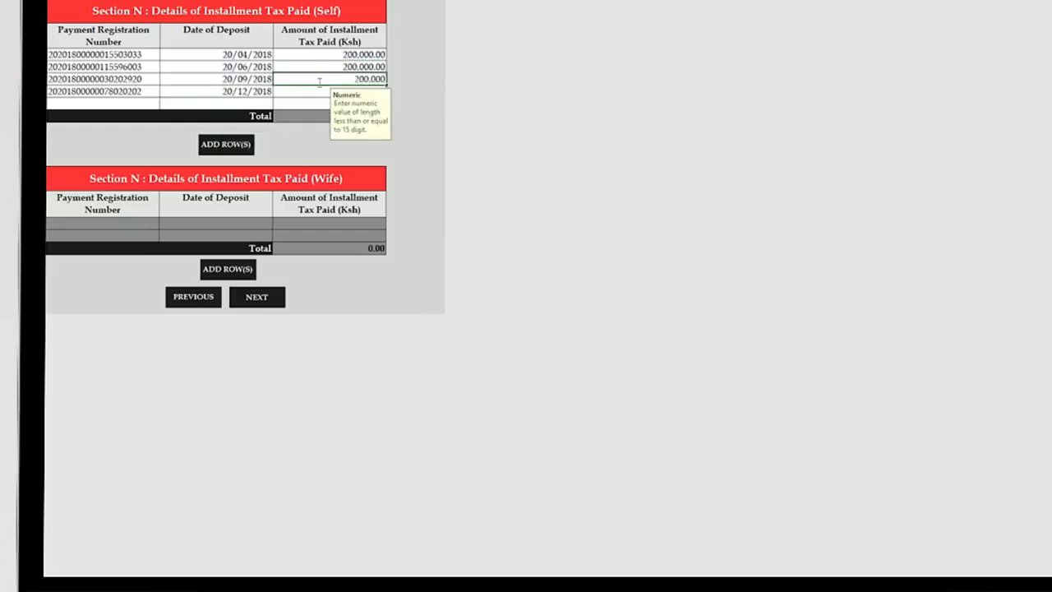
click(336, 92)
text(200000)
click(336, 103)
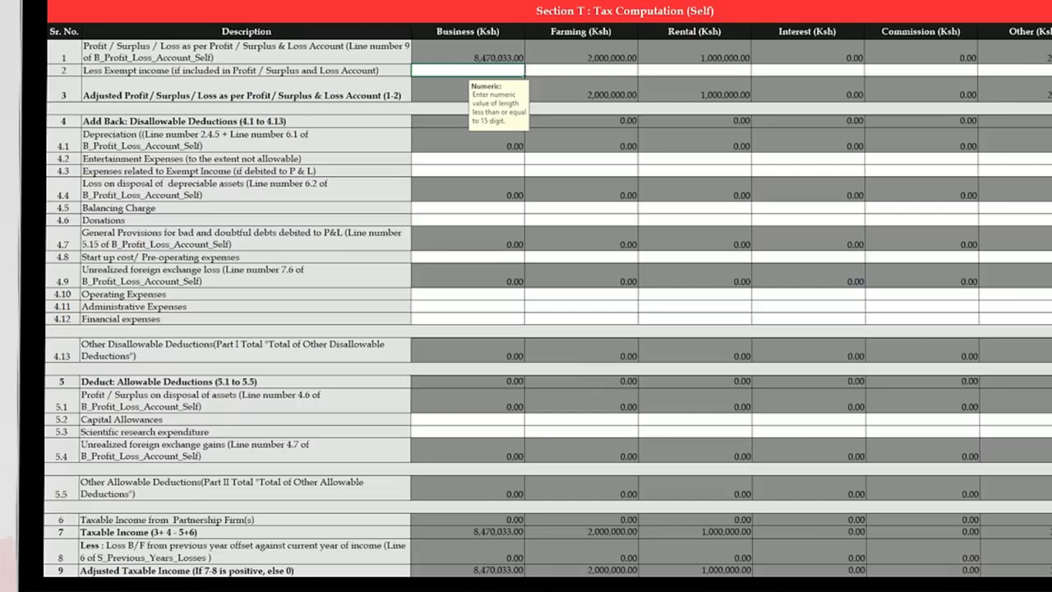
- In the Business column, add back 20,000 operating and 150,000 financial expenses, and claim 193,939 capital allowances
click(524, 298)
text(200000)
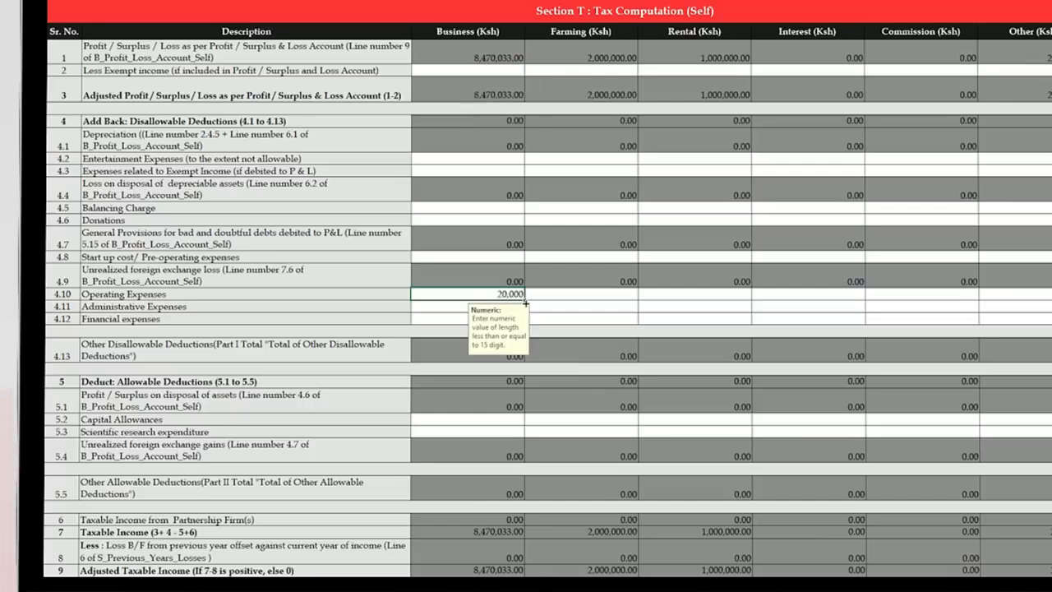
click(461, 320)
text(150,000)
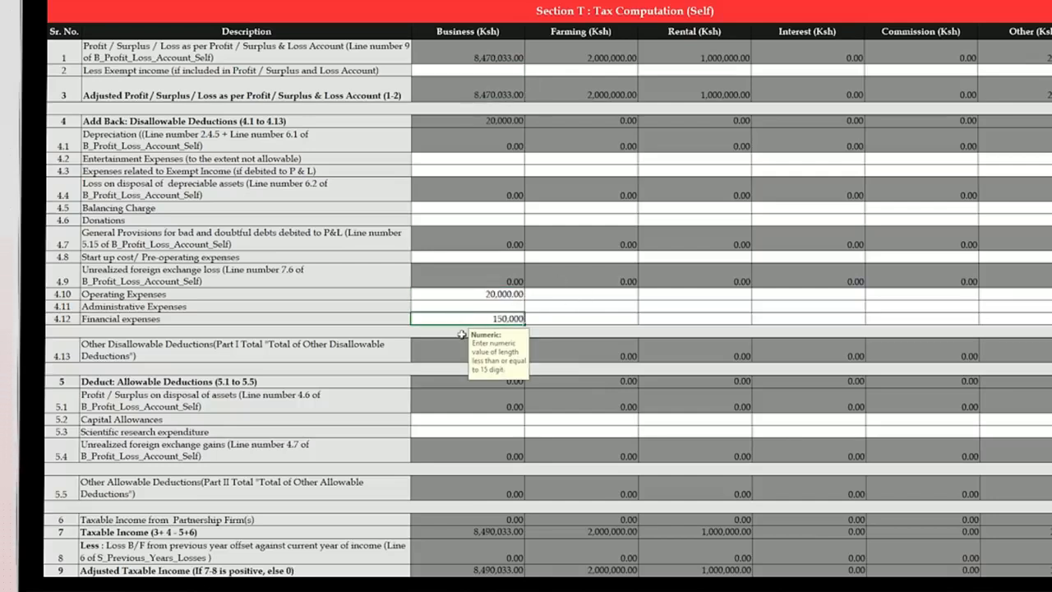
key(Return)
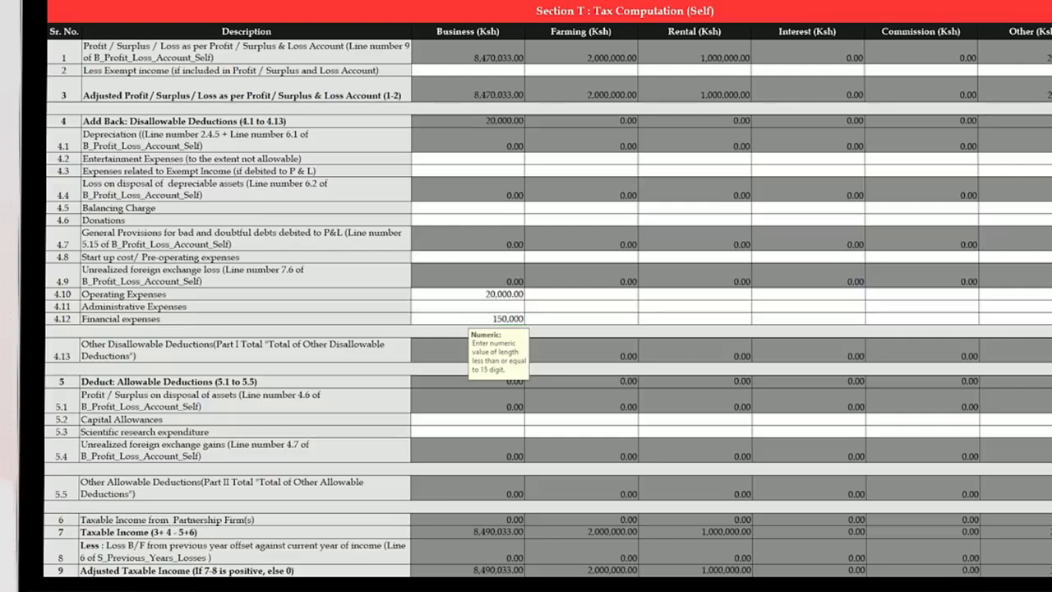
click(485, 422)
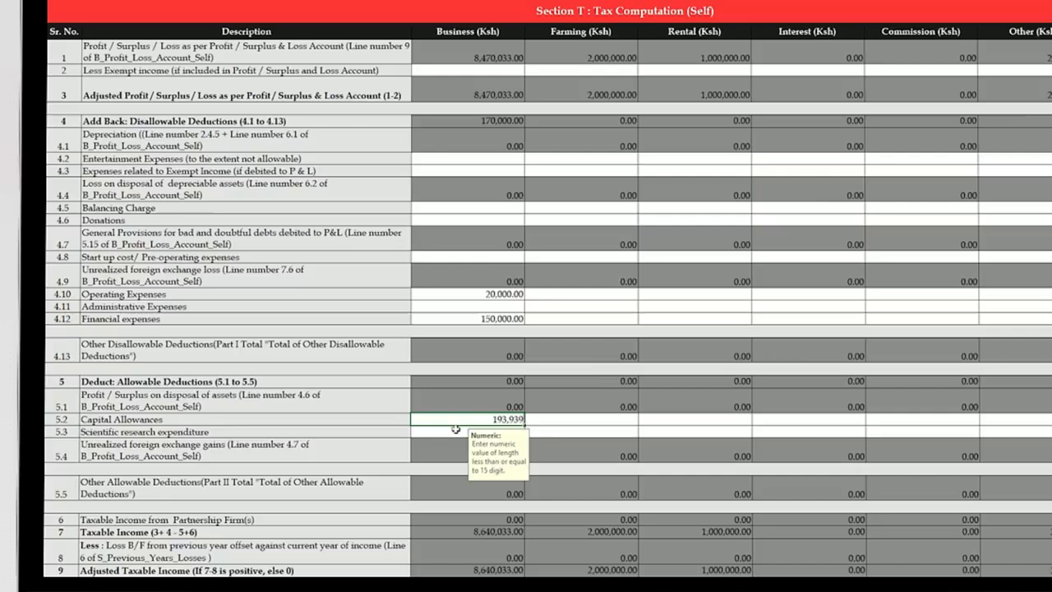
click(452, 433)
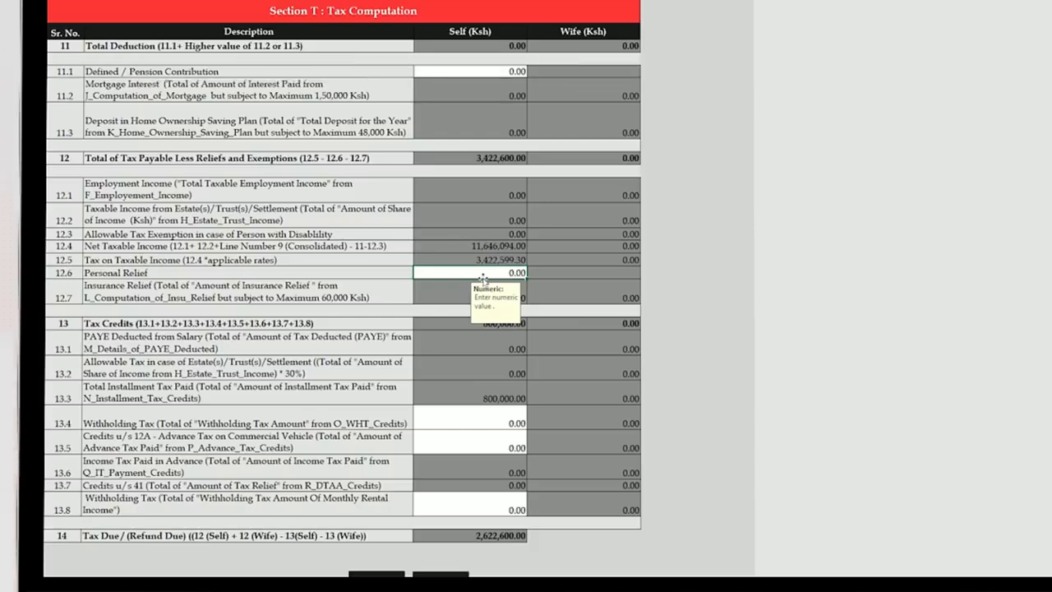
- Enter 16,896 as the personal relief amount
text(896)
click(485, 437)
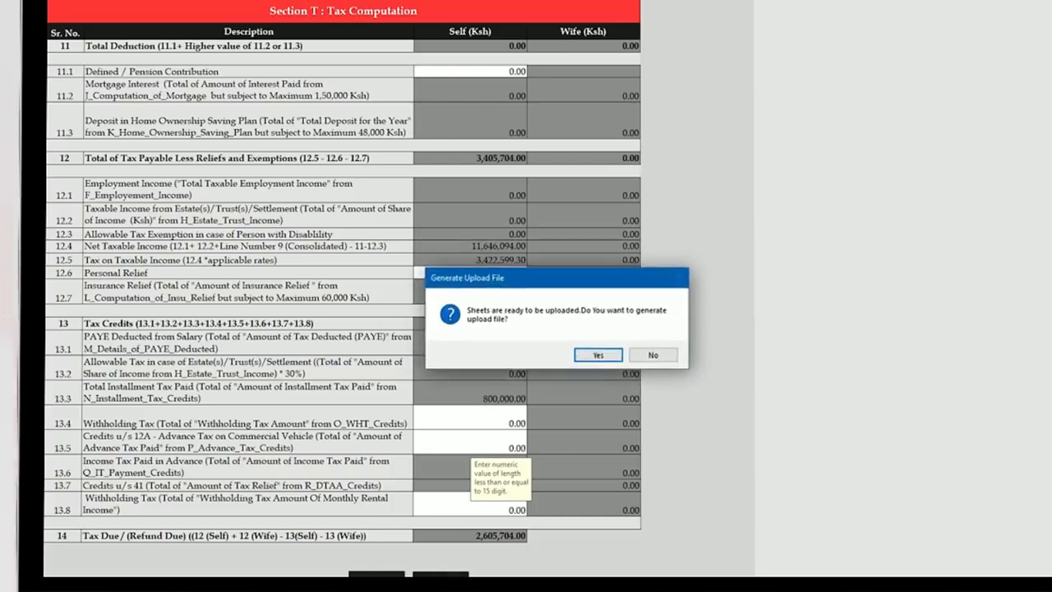
- Choose Co-operative Bank of Kenya Limited and the Aga Khan Walk branch in the bank details
key(Return)
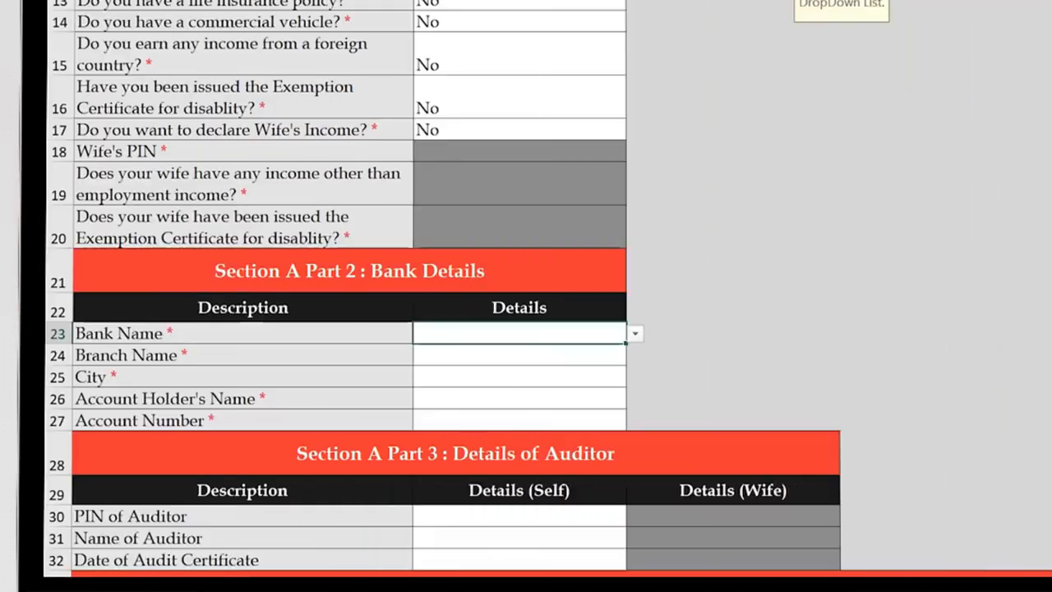
click(635, 334)
click(633, 450)
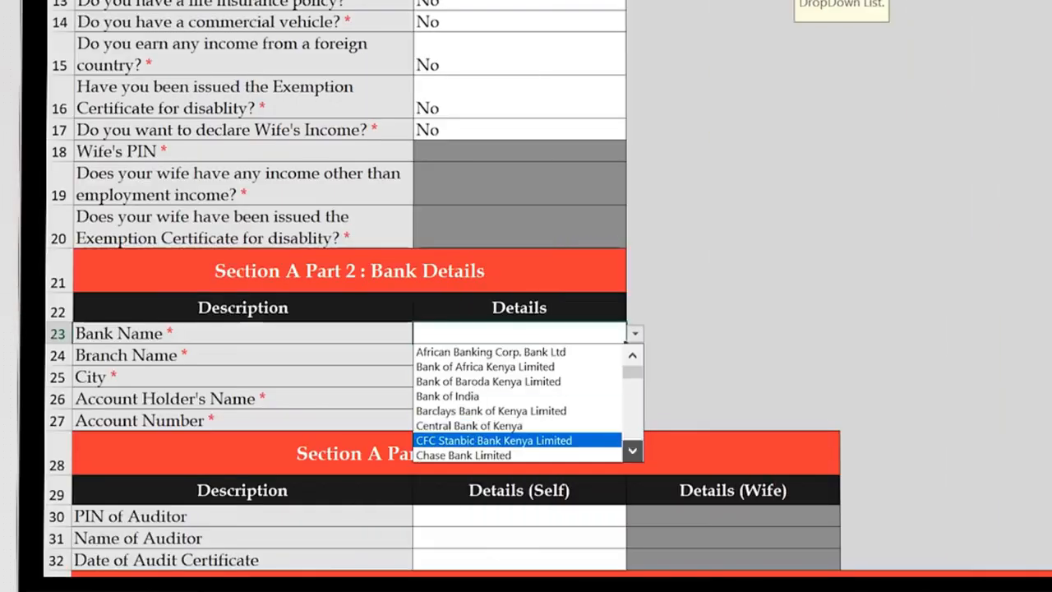
click(477, 367)
click(520, 378)
click(636, 377)
click(453, 395)
- Enter city Nairobi, the account holder's name and account number, then generate the upload zip
click(453, 399)
text(Nai)
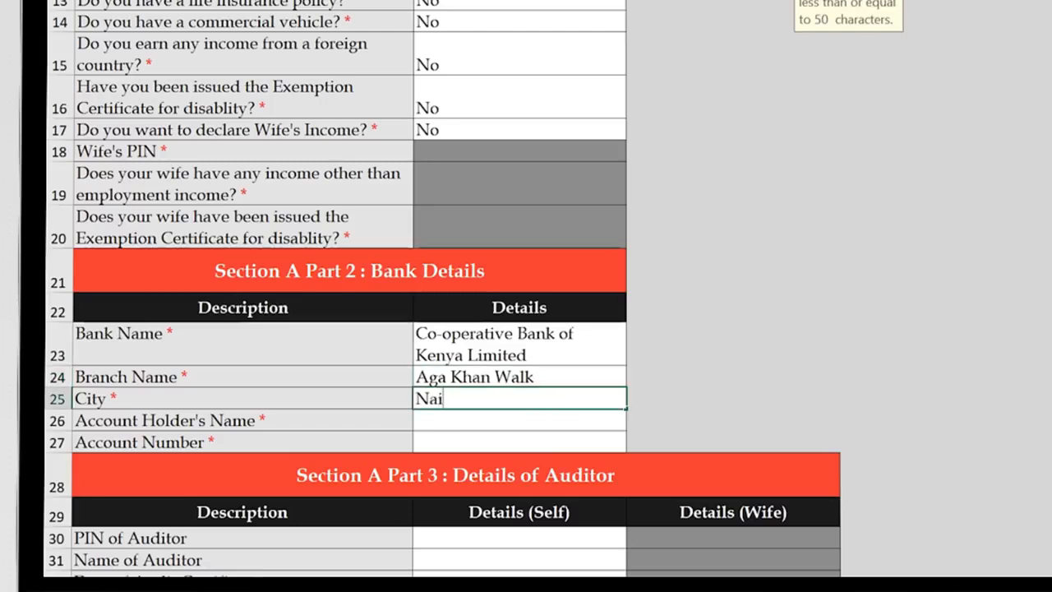
text(robi)
key(Return)
text(Mkenya Mzalendo)
key(Return)
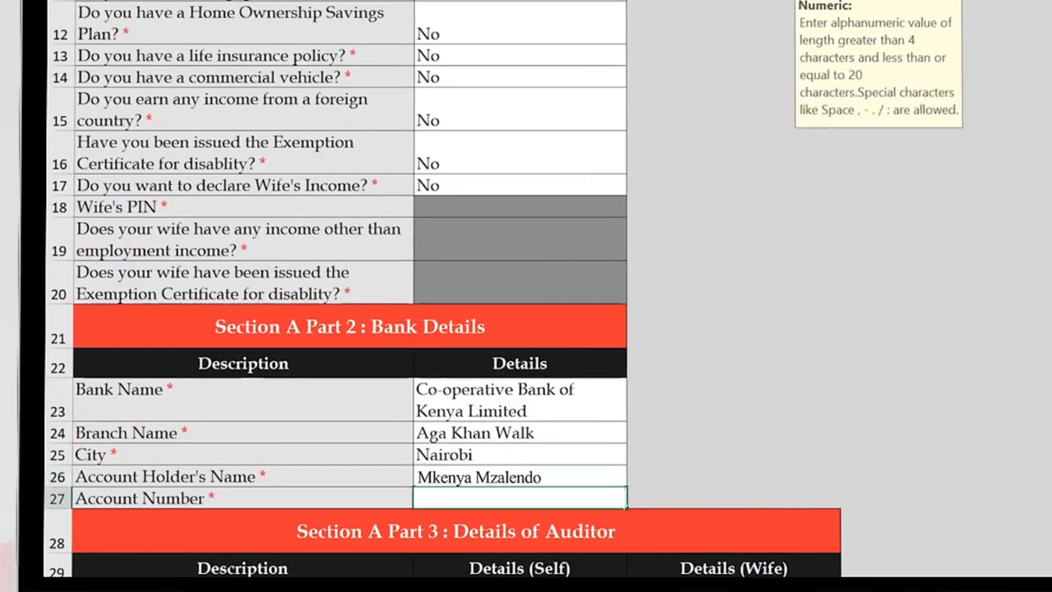
key(Return)
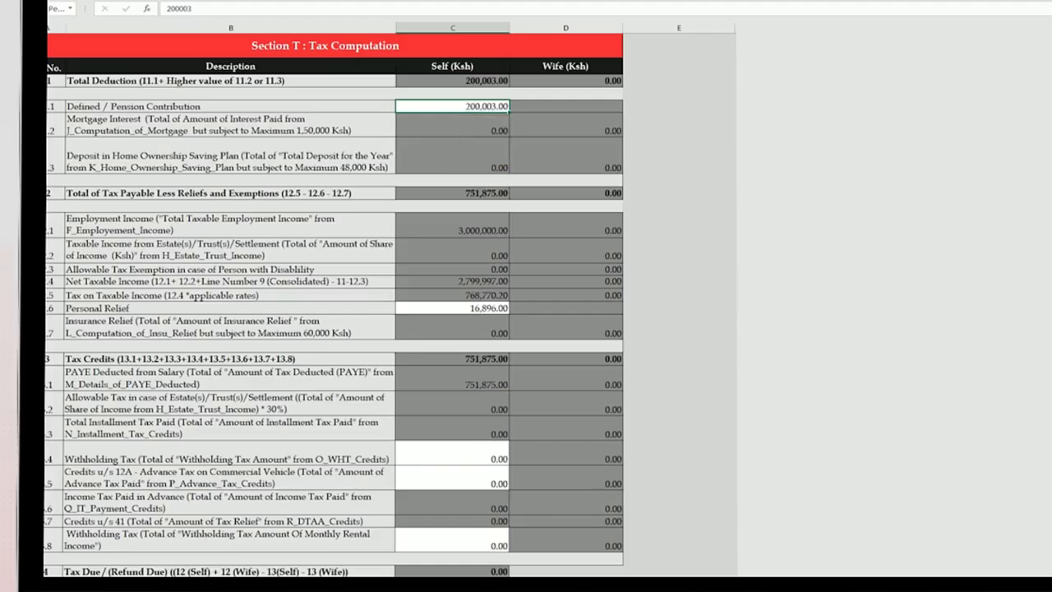
key(Return)
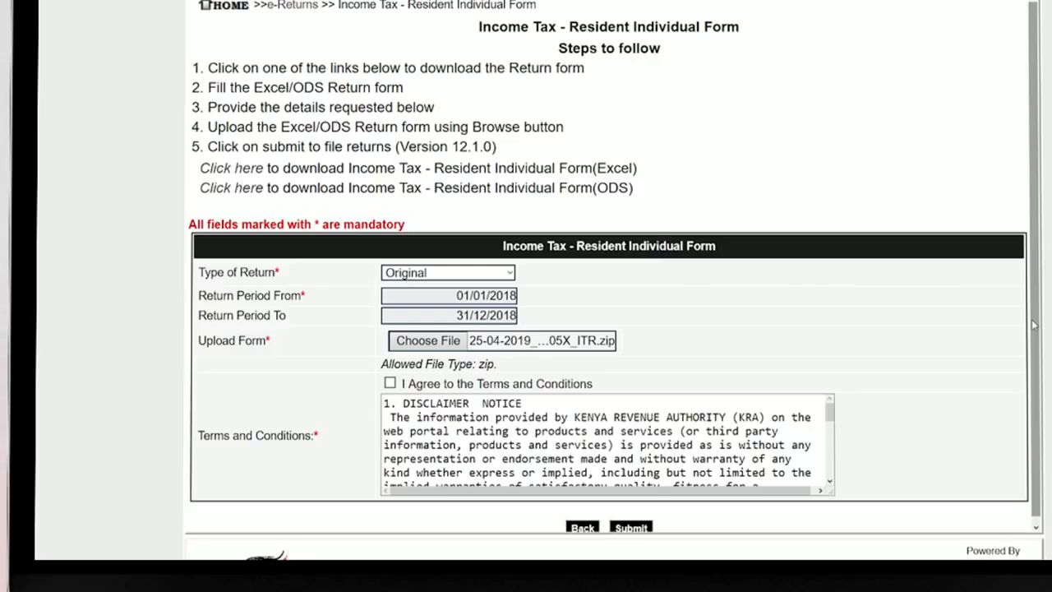
- Accept the terms and conditions and submit the 2018 return with the zip attached
click(389, 383)
scroll(628, 526, down, 1)
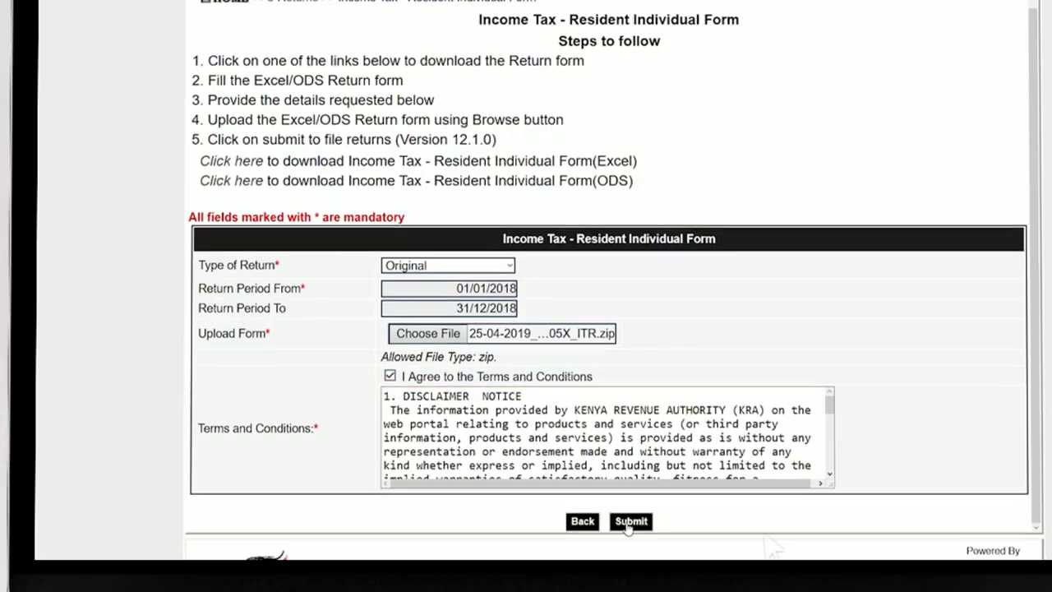
click(630, 521)
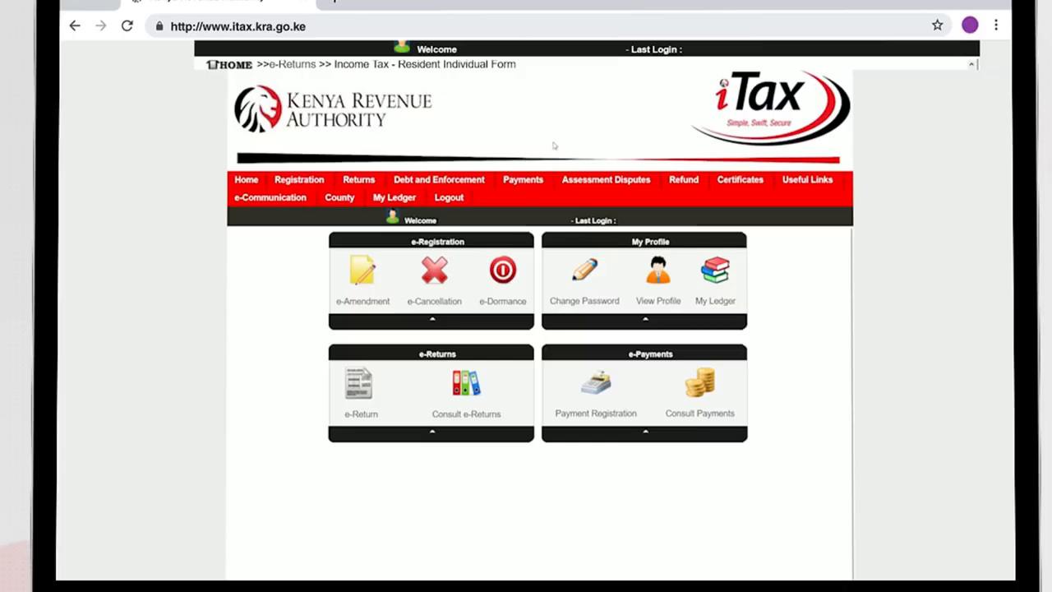
- Start a payment registration under Income Tax, sub head (0101) Income Tax - Resident Individual
mouse_move(547, 179)
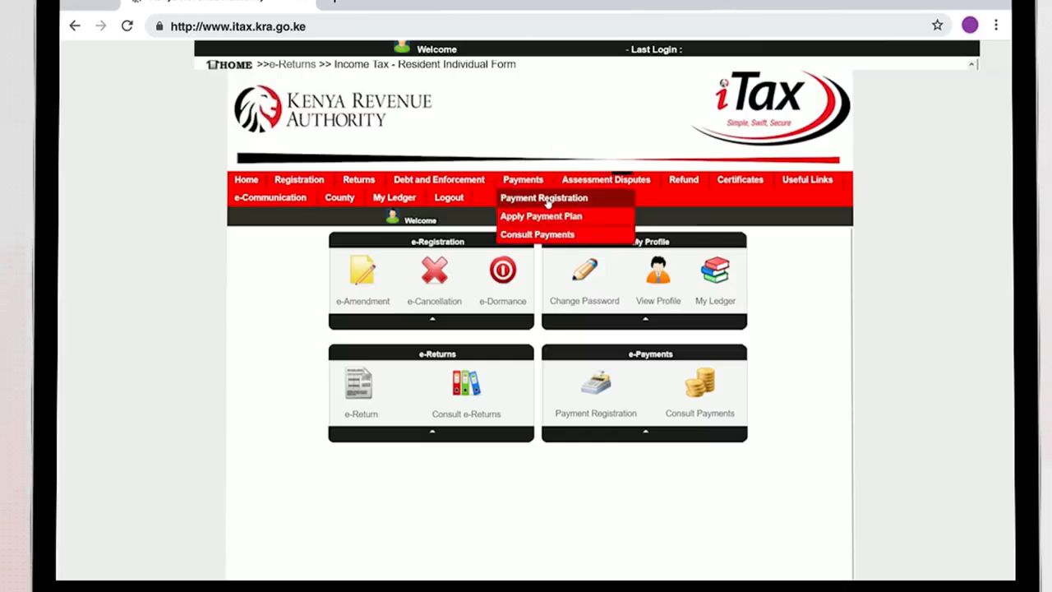
click(603, 206)
click(554, 369)
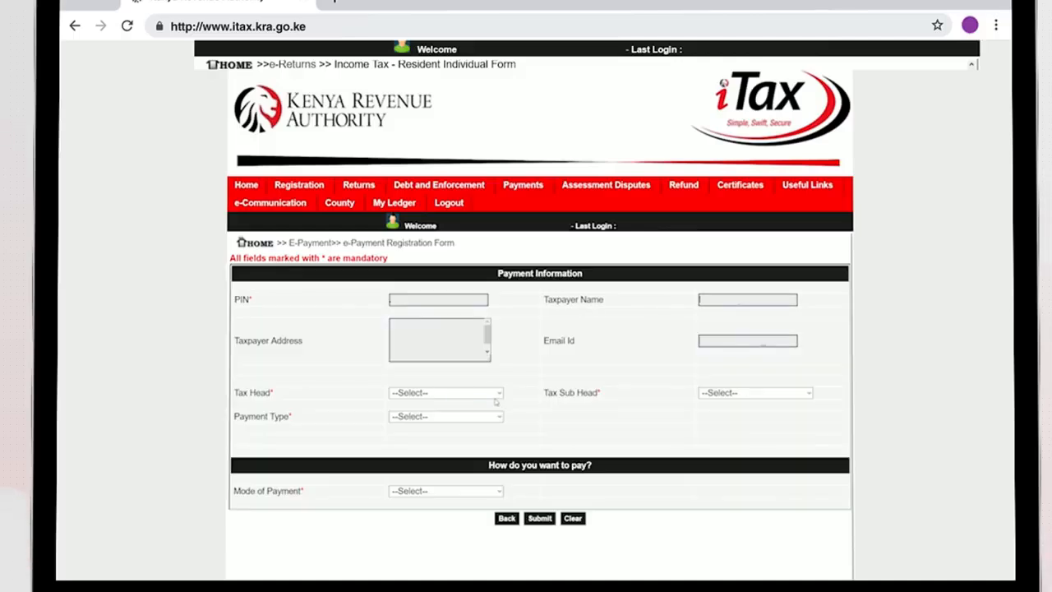
click(499, 393)
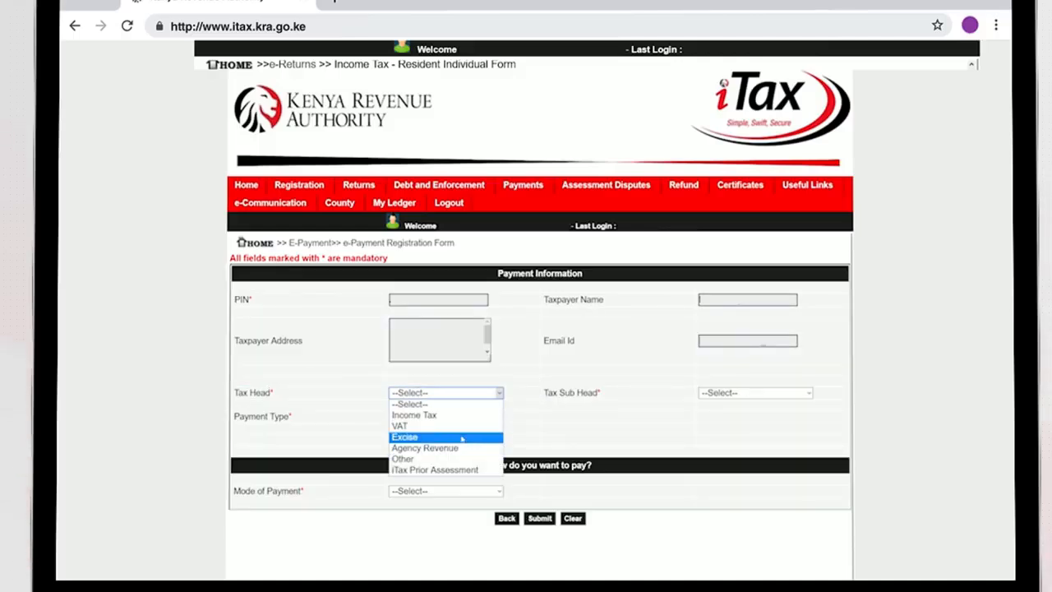
click(461, 419)
click(809, 393)
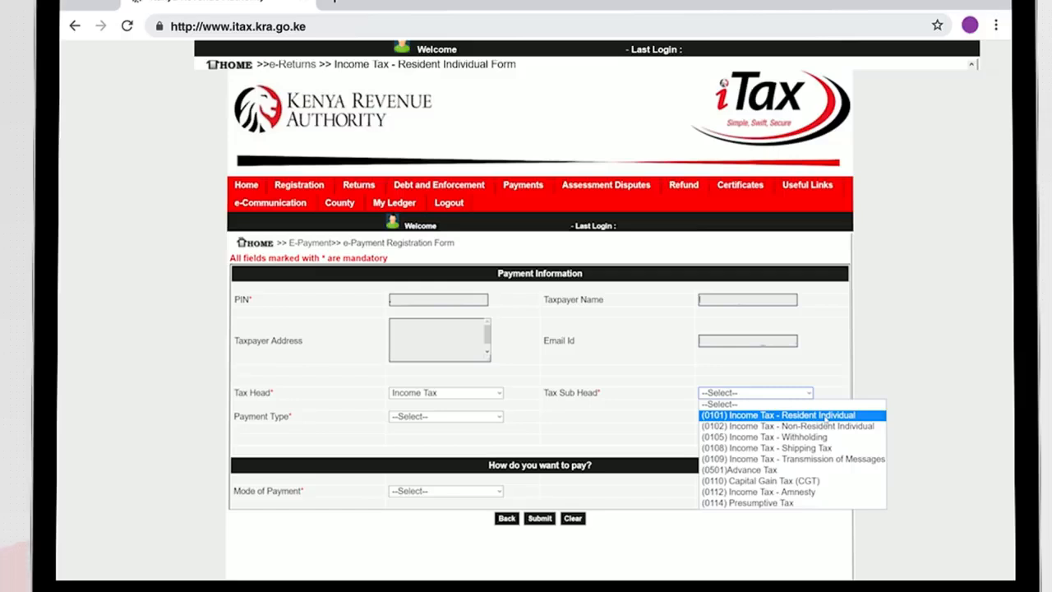
click(825, 417)
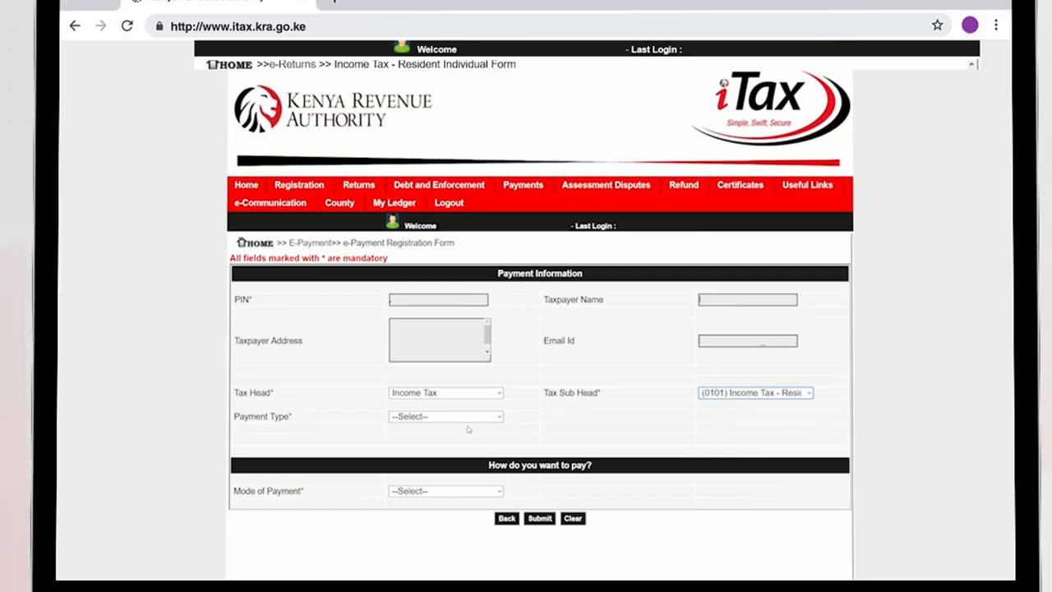
- Choose Self Assessment Tax, select the 2018 liability period and add it to the payment records
click(461, 417)
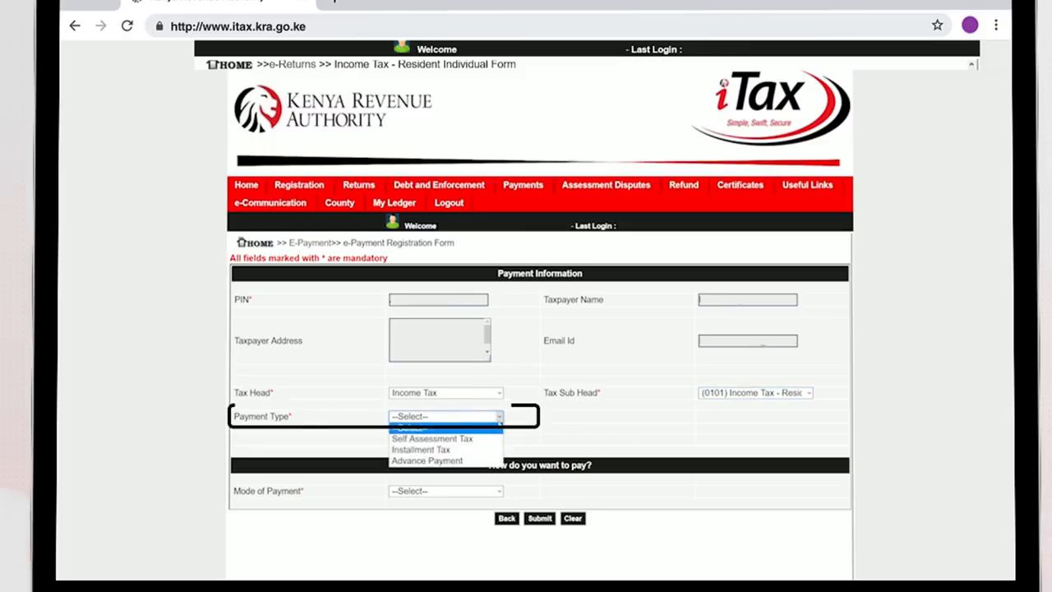
click(484, 440)
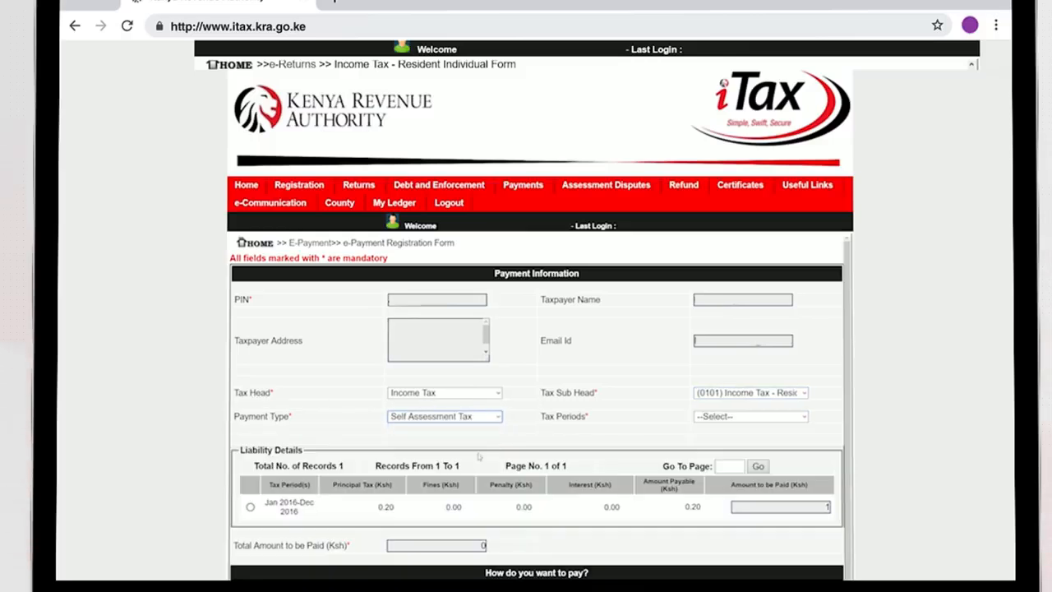
click(250, 507)
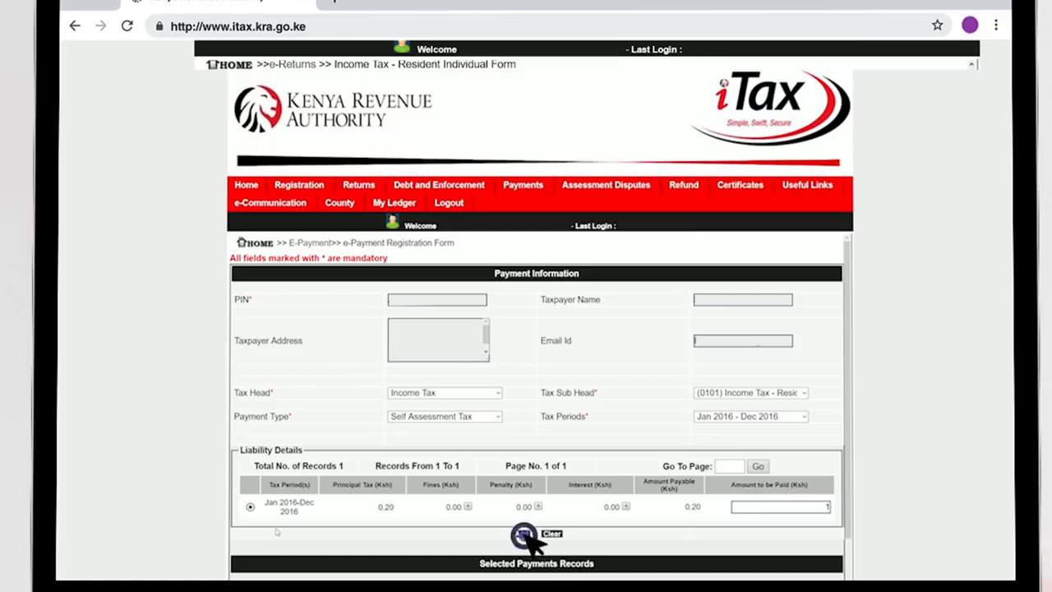
click(522, 533)
scroll(318, 367, down, 2)
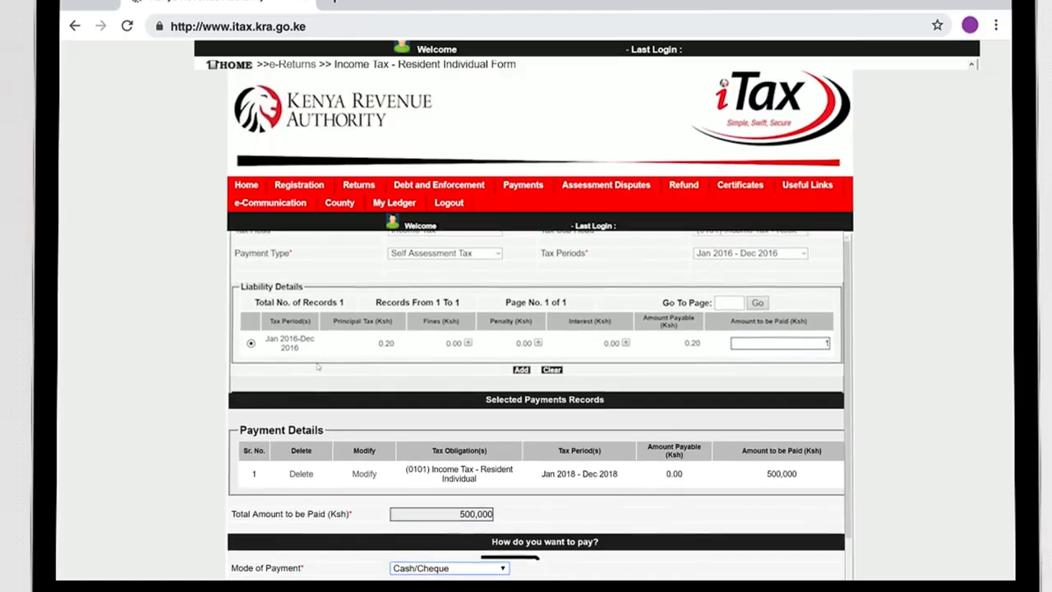